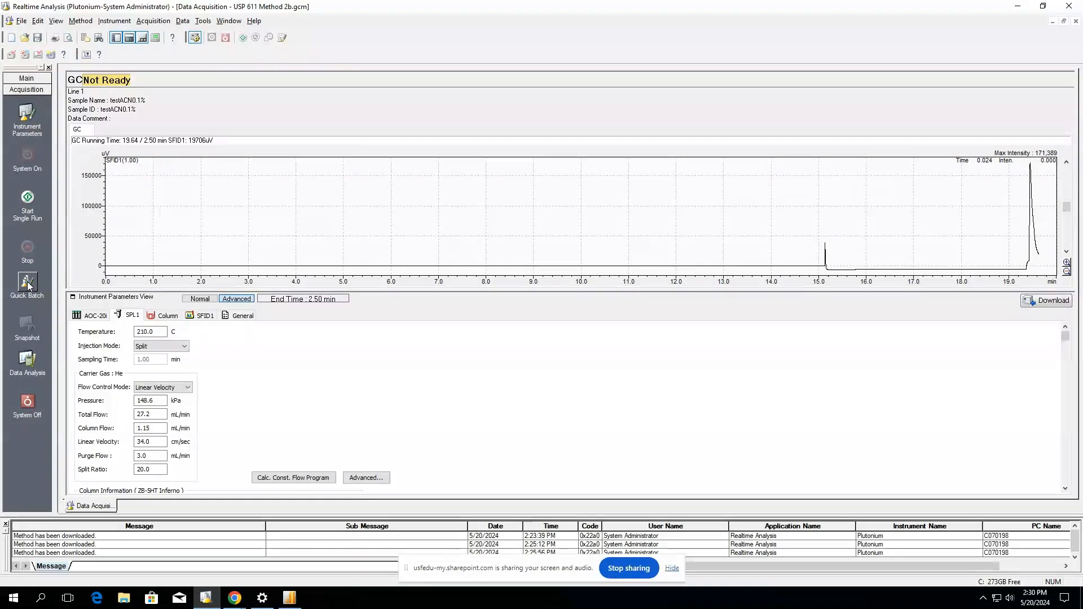
Start a Quick Batch, add 8 sample rows, and stretch the window to show all 12 rows.
{"action": "left_click", "coordinate": [28, 286]}
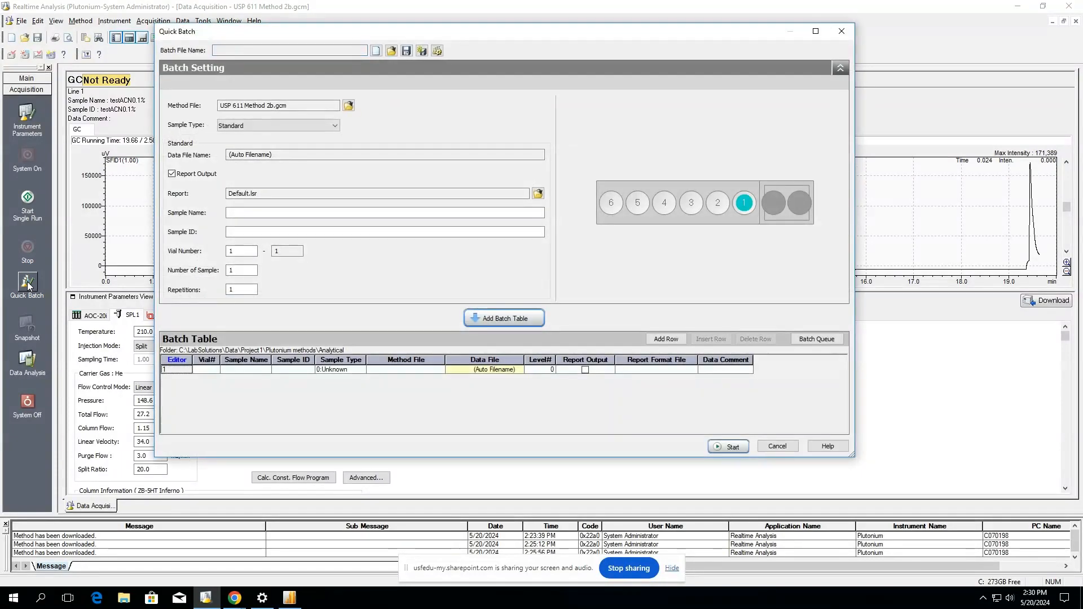
{"action": "left_click", "coordinate": [660, 339]}
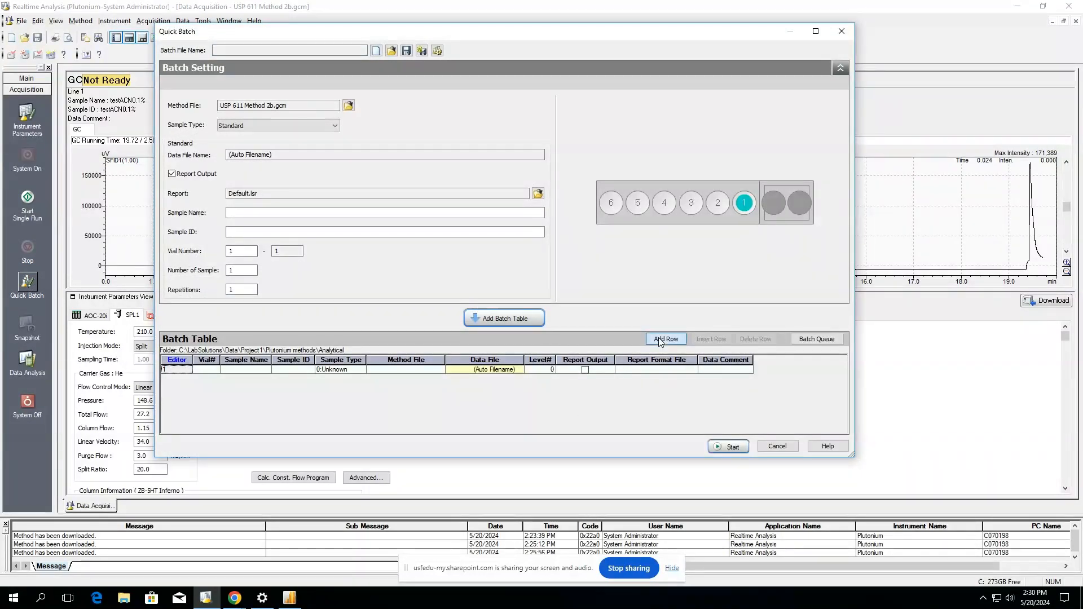
{"action": "type", "text": "8"}
{"action": "key", "text": "Return"}
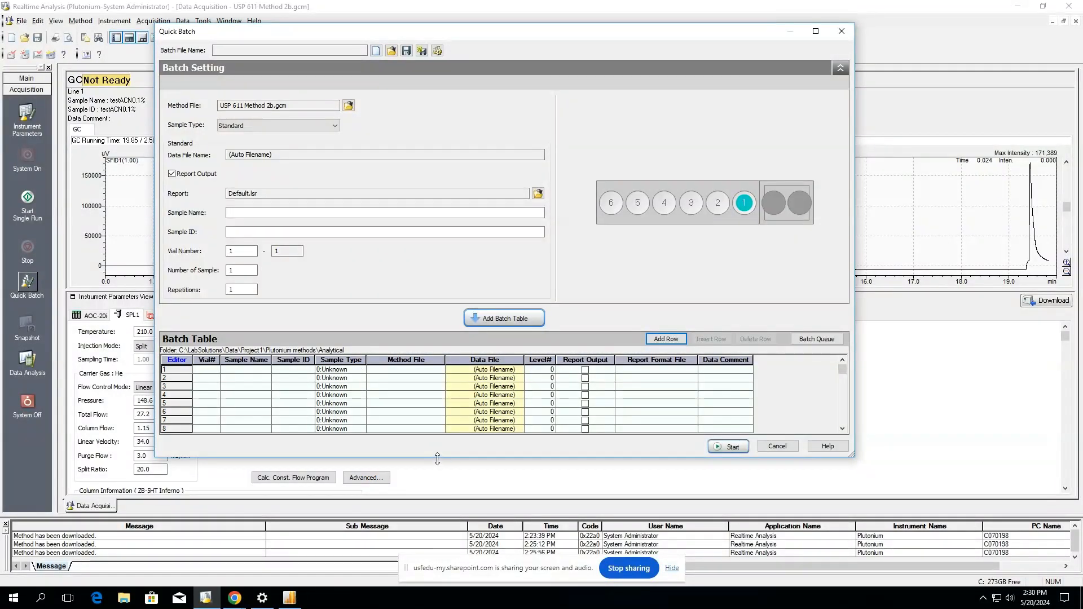
{"action": "left_click_drag", "start_coordinate": [437, 458], "coordinate": [444, 561]}
Enter vial 1, sample name '0.1% ETOH STD' and sample ID 001 in row 1.
{"action": "left_click", "coordinate": [202, 426]}
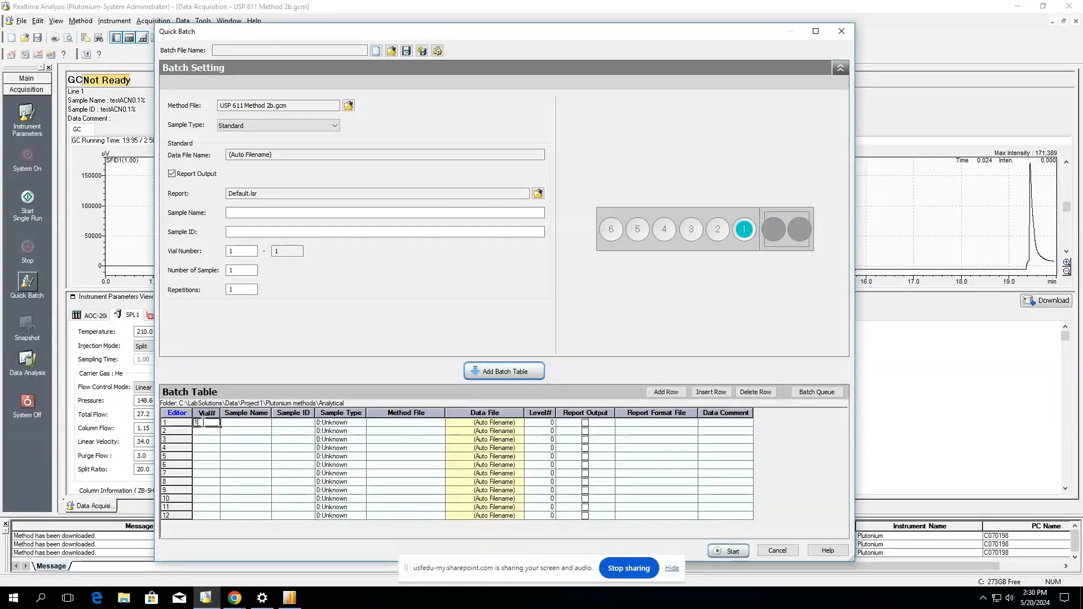
{"action": "type", "text": "1"}
{"action": "key", "text": "Return"}
{"action": "key", "text": "Up"}
{"action": "key", "text": "Right"}
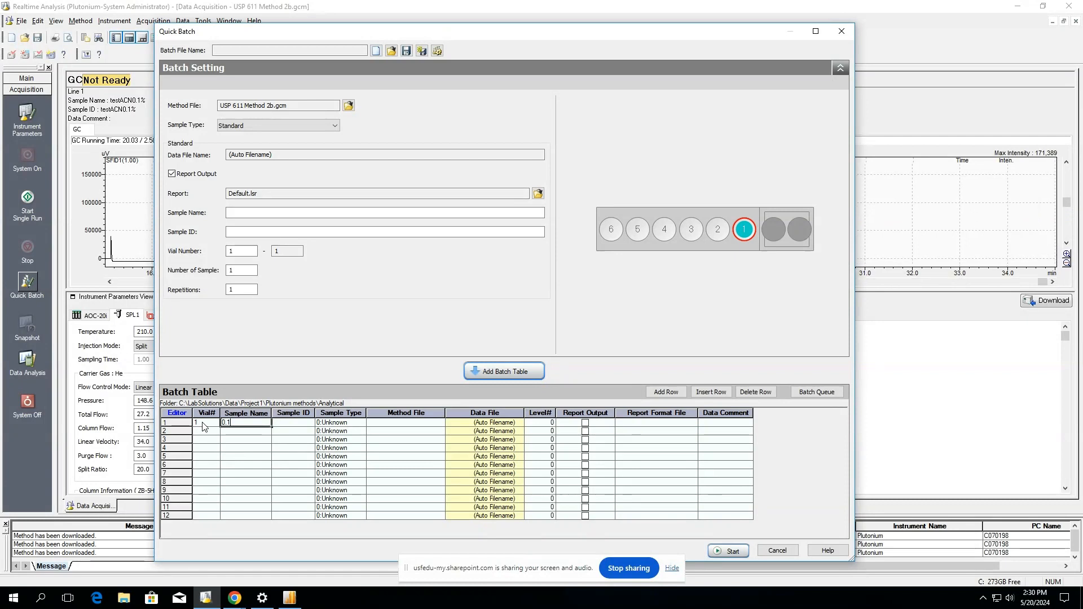
{"action": "type", "text": "0.1% ETOH STD"}
{"action": "key", "text": "Tab"}
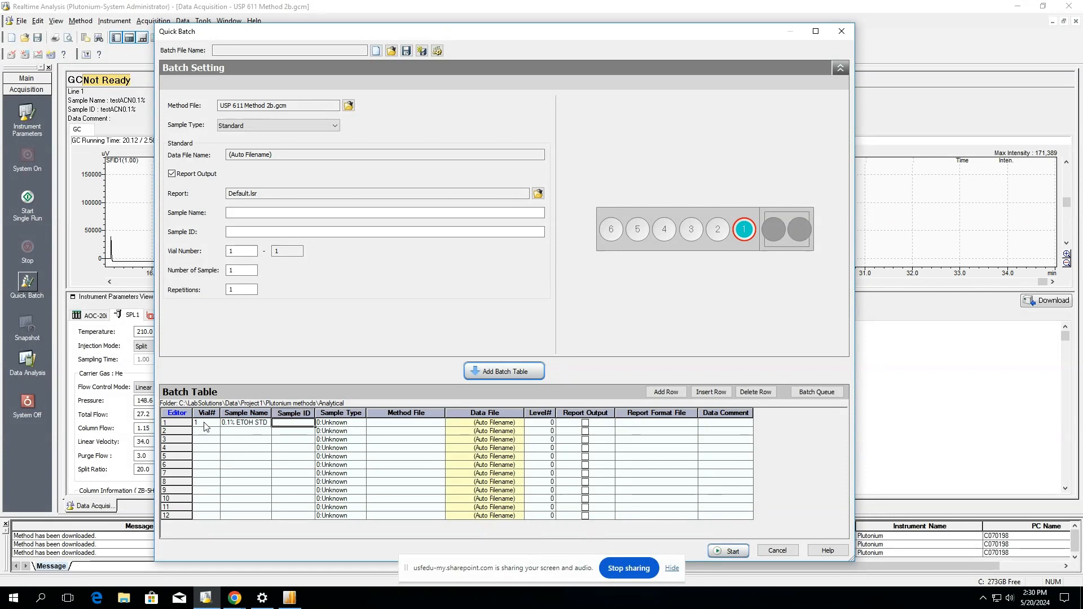
{"action": "type", "text": "001"}
{"action": "key", "text": "Tab"}
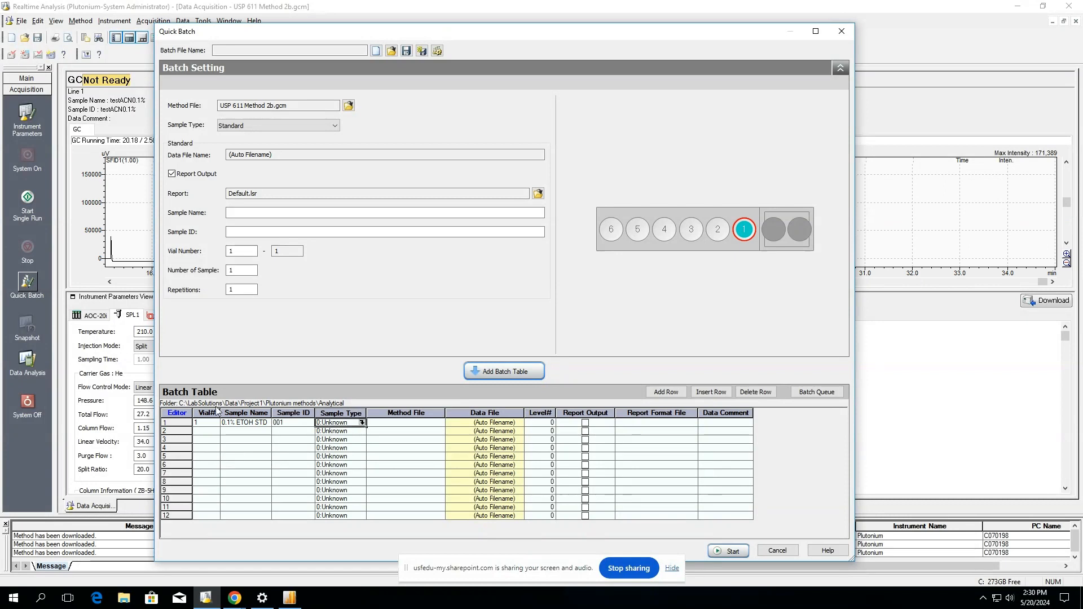
Set row 1's sample type to Standard and its method file to USP 611 Method 2b.gcm.
{"action": "left_click", "coordinate": [361, 423]}
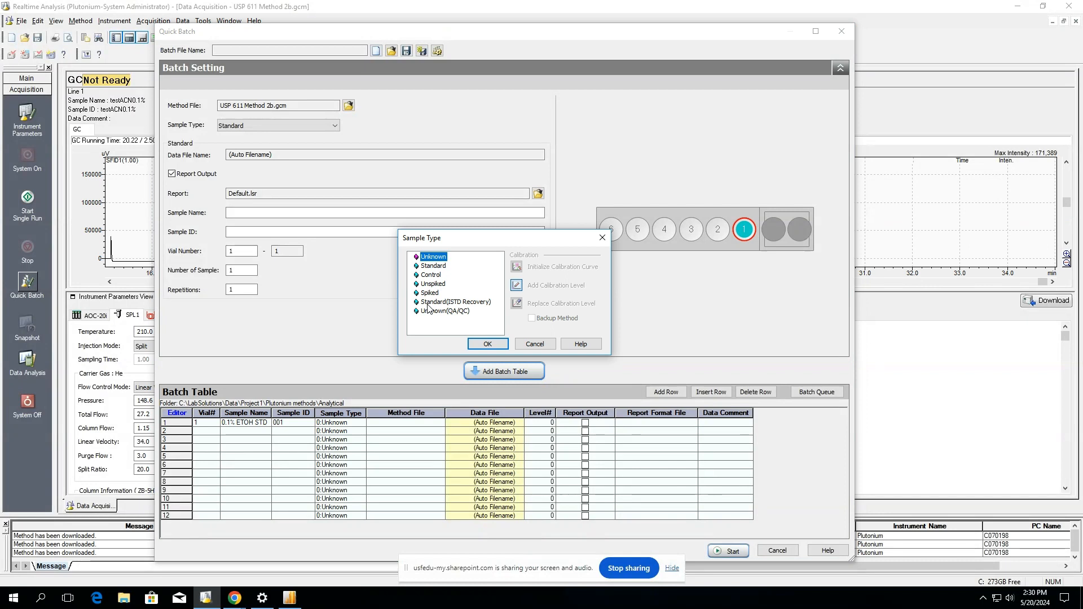
{"action": "left_click", "coordinate": [432, 266]}
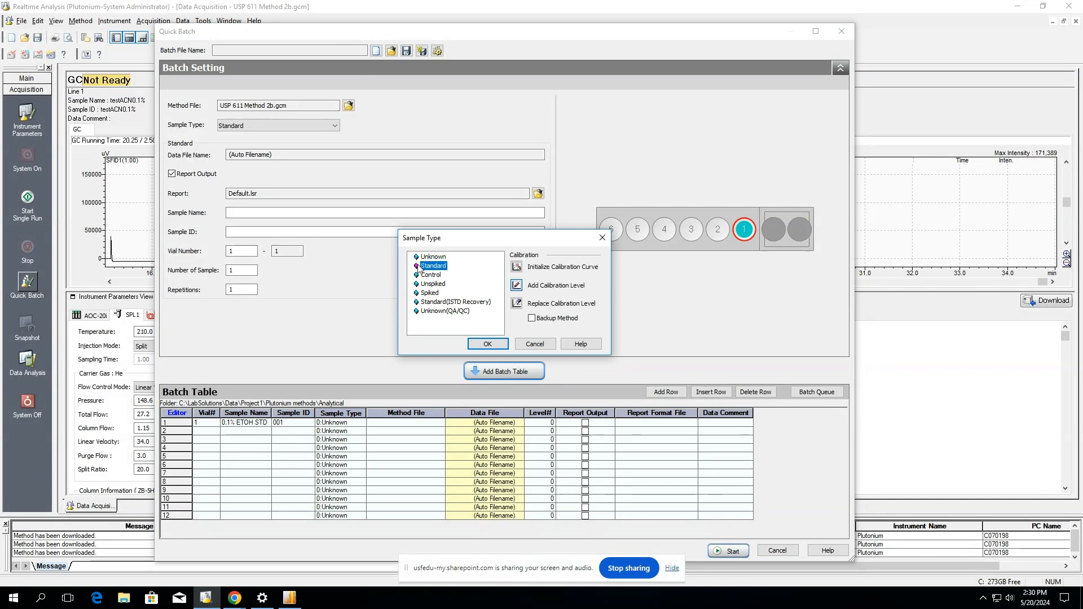
{"action": "left_click", "coordinate": [479, 344]}
{"action": "left_click", "coordinate": [435, 423]}
{"action": "left_click", "coordinate": [441, 422]}
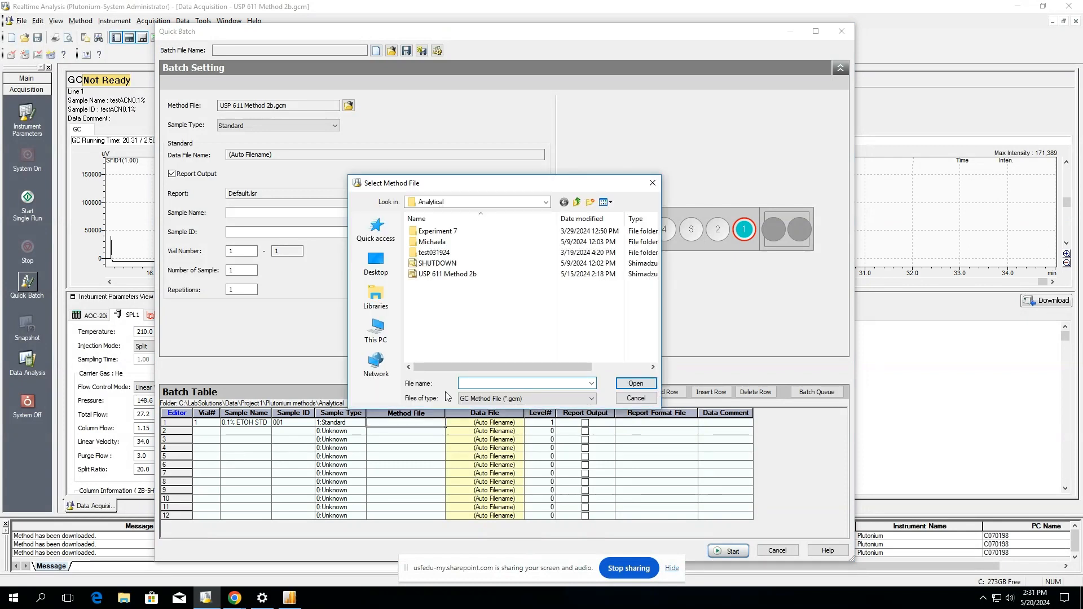
{"action": "left_click", "coordinate": [448, 275]}
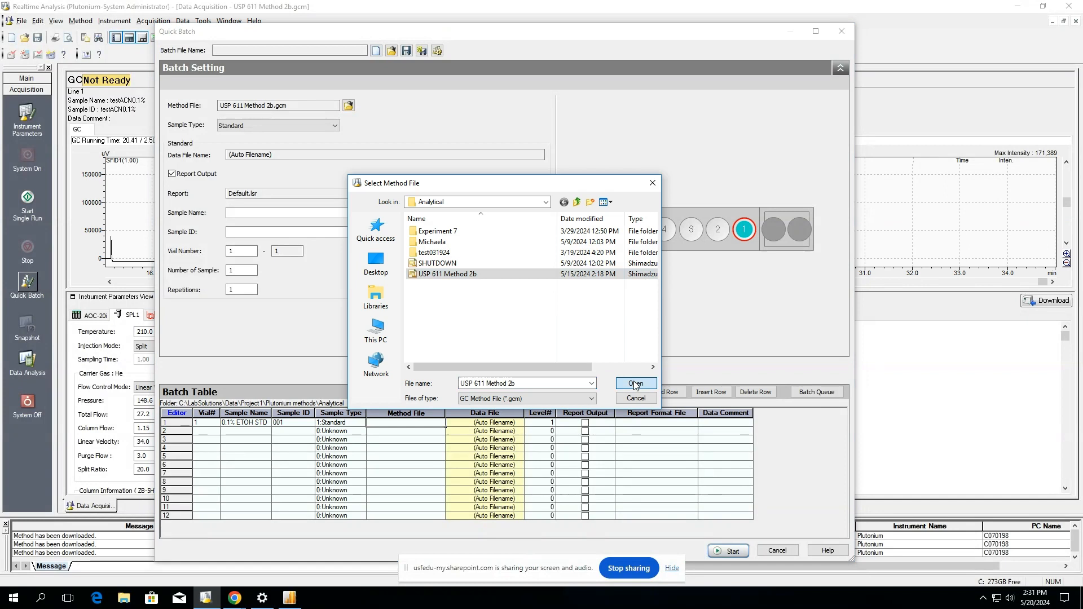
{"action": "left_click", "coordinate": [636, 384]}
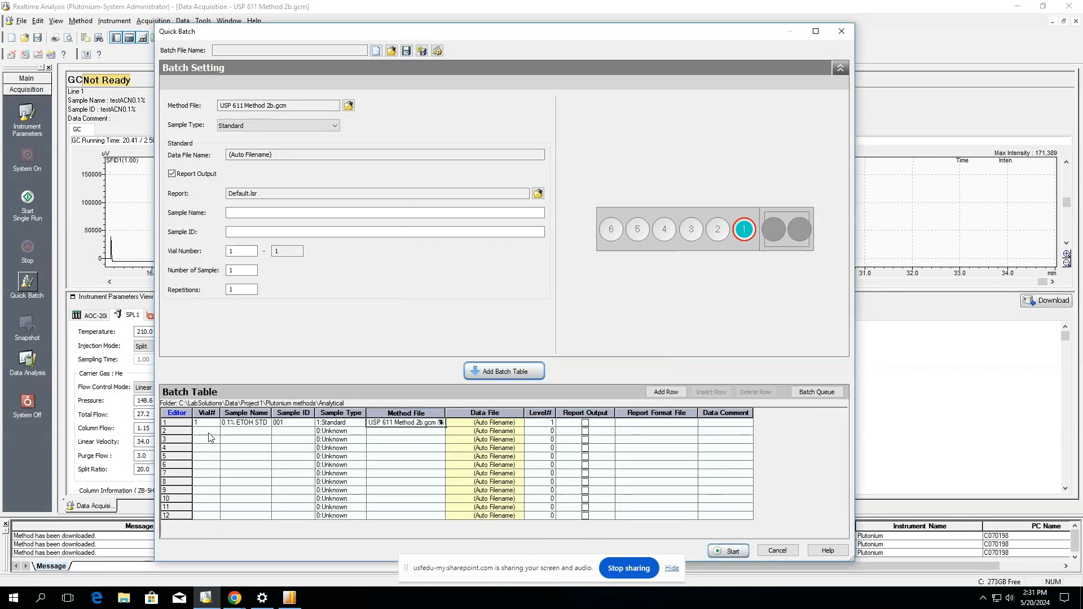
{"action": "left_click", "coordinate": [206, 432]}
Give row 2 vial 1, sample name '0.1% ETOH STD' copied from row 1, and ID 002.
{"action": "type", "text": "1"}
{"action": "key", "text": "Tab"}
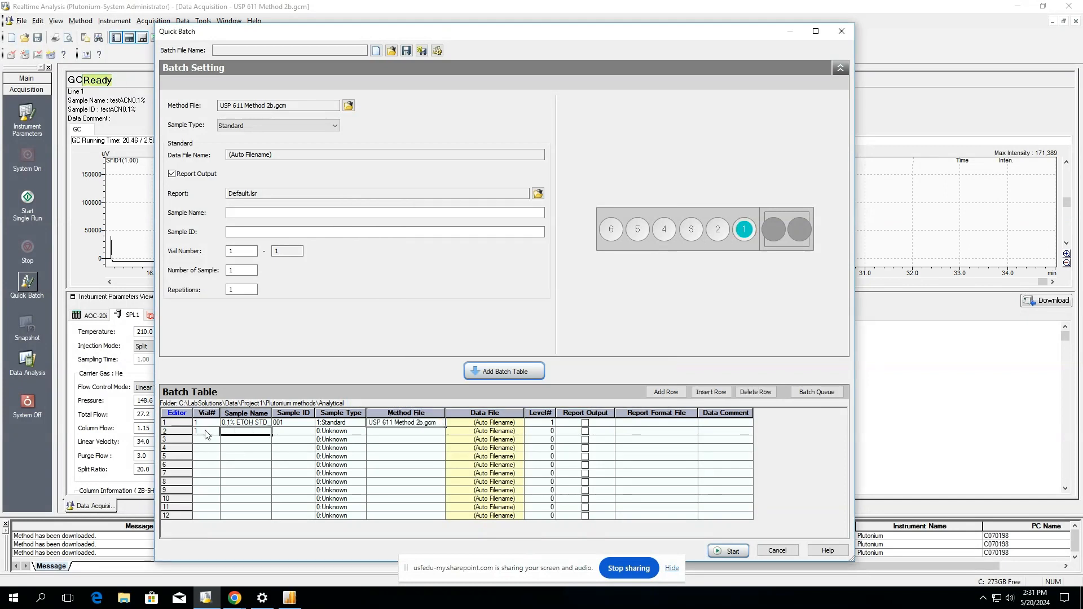
{"action": "left_click", "coordinate": [230, 423]}
{"action": "left_click", "coordinate": [229, 432]}
{"action": "type", "text": "0.1% ETOH STD"}
{"action": "left_click", "coordinate": [305, 433]}
{"action": "type", "text": "002"}
{"action": "left_click", "coordinate": [326, 432]}
Make row 2 a Standard using method file USP 611 Method 2b.gcm.
{"action": "left_click", "coordinate": [361, 430]}
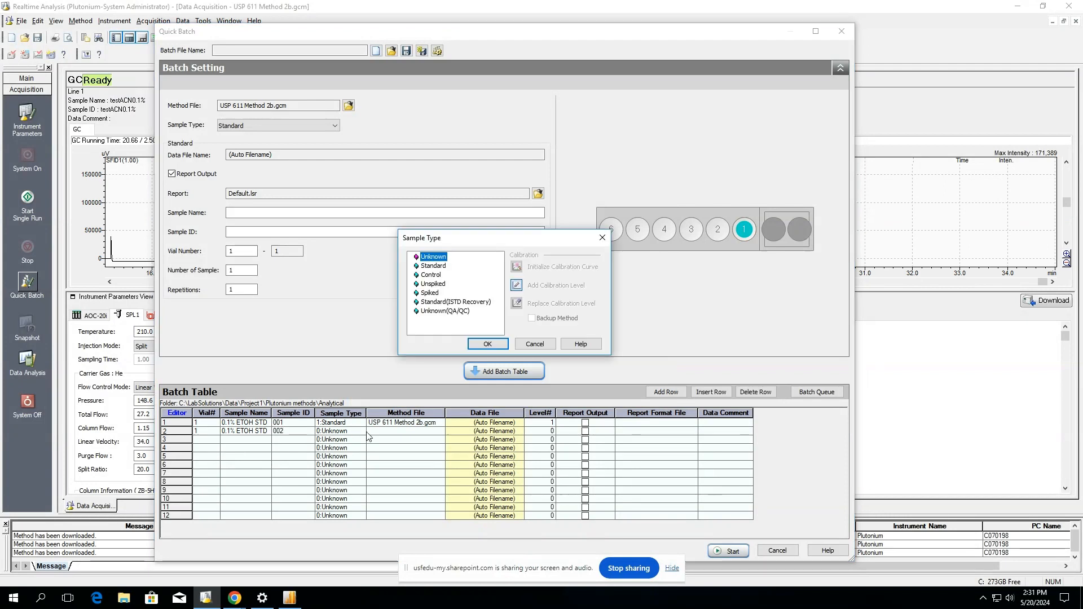
{"action": "left_click", "coordinate": [432, 267]}
{"action": "double_click", "coordinate": [432, 266]}
{"action": "left_click", "coordinate": [441, 431]}
{"action": "left_click", "coordinate": [441, 431]}
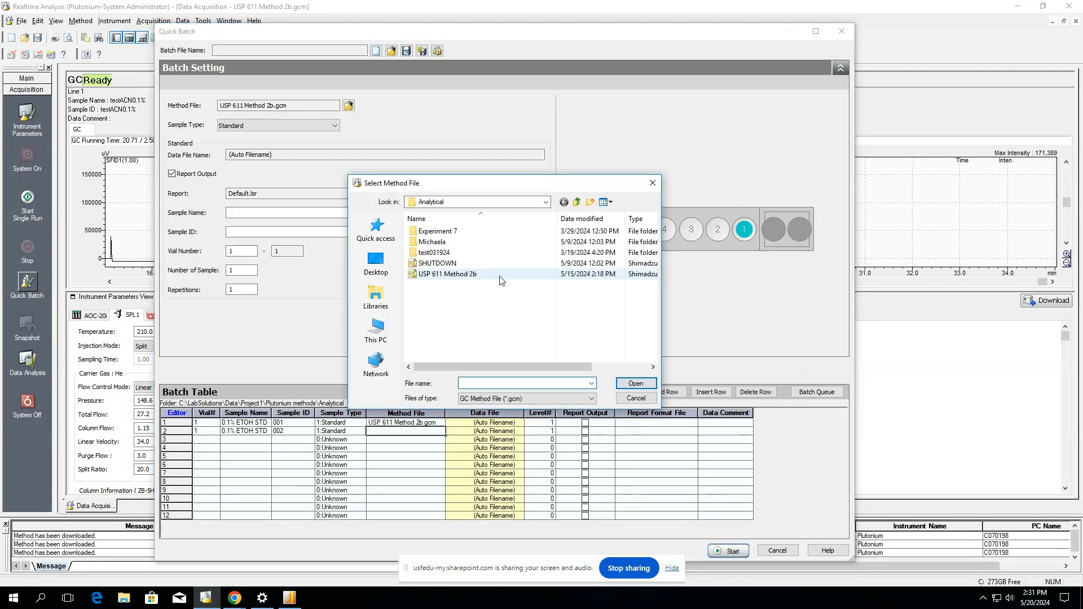
{"action": "double_click", "coordinate": [501, 274]}
{"action": "left_click", "coordinate": [205, 440]}
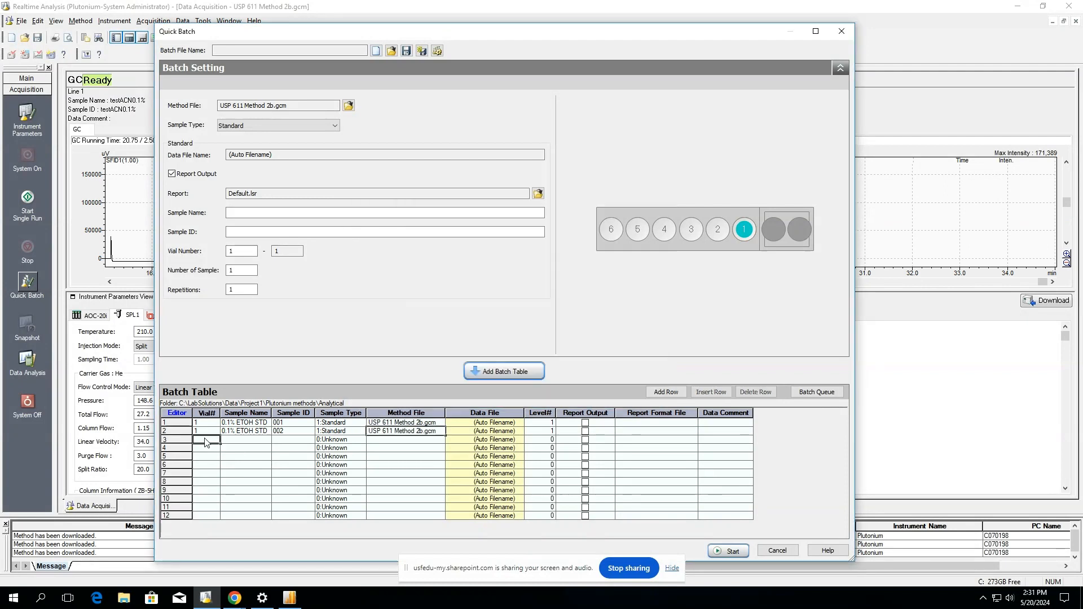
Fill the Vial# column for rows 3–12 with vials 2, 2, 3, 3, 4, 4, 5, 5, 6, 6.
{"action": "type", "text": "2"}
{"action": "key", "text": "Return"}
{"action": "key", "text": "Return"}
{"action": "type", "text": "3"}
{"action": "key", "text": "Return"}
{"action": "type", "text": "3"}
{"action": "key", "text": "Return"}
{"action": "type", "text": "4"}
{"action": "key", "text": "Return"}
{"action": "type", "text": "4"}
{"action": "key", "text": "Return"}
{"action": "type", "text": "5"}
{"action": "key", "text": "Return"}
{"action": "type", "text": "5"}
{"action": "key", "text": "Return"}
{"action": "type", "text": "6"}
{"action": "key", "text": "Return"}
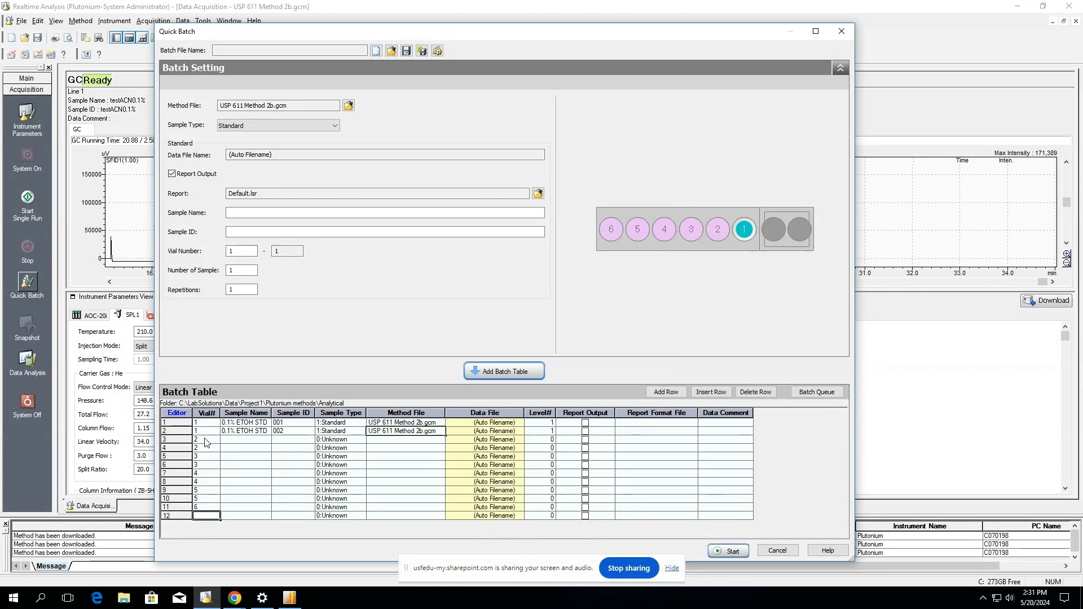
{"action": "type", "text": "6"}
{"action": "key", "text": "Return"}
Name row 3 '0.5% ETOH STD' and give it sample ID 003.
{"action": "key", "text": "Up"}
{"action": "key", "text": "Up"}
{"action": "key", "text": "Up"}
{"action": "key", "text": "Up"}
{"action": "type", "text": "0.5"}
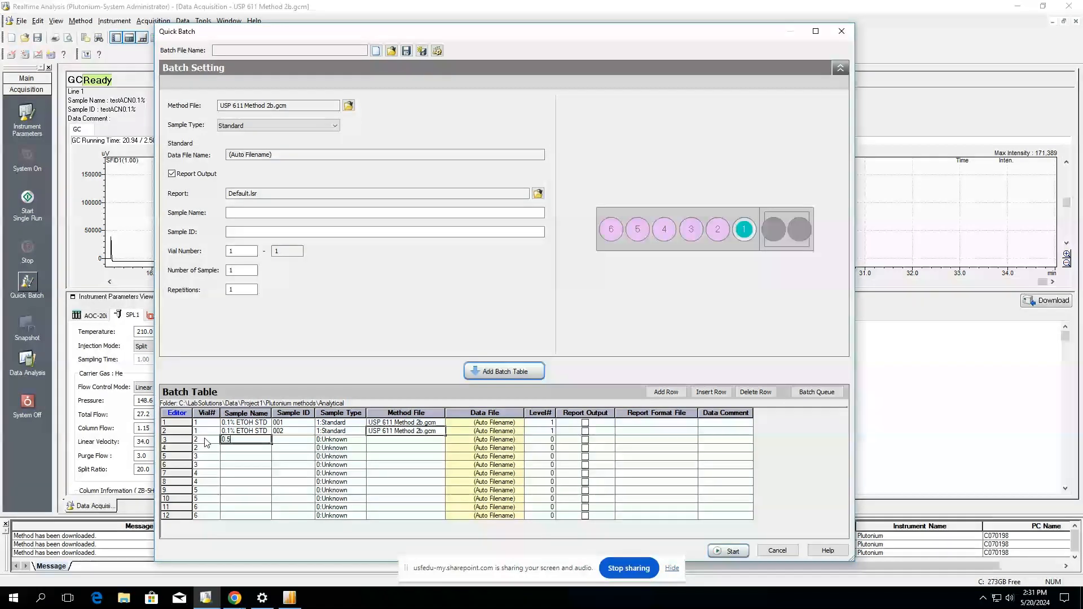
{"action": "type", "text": "% ETOH STD"}
{"action": "key", "text": "Return"}
{"action": "key", "text": "Up"}
{"action": "key", "text": "Right"}
{"action": "type", "text": "003"}
Set row 3 to Standard with method file USP 611 Method 2b.gcm.
{"action": "left_click", "coordinate": [364, 441]}
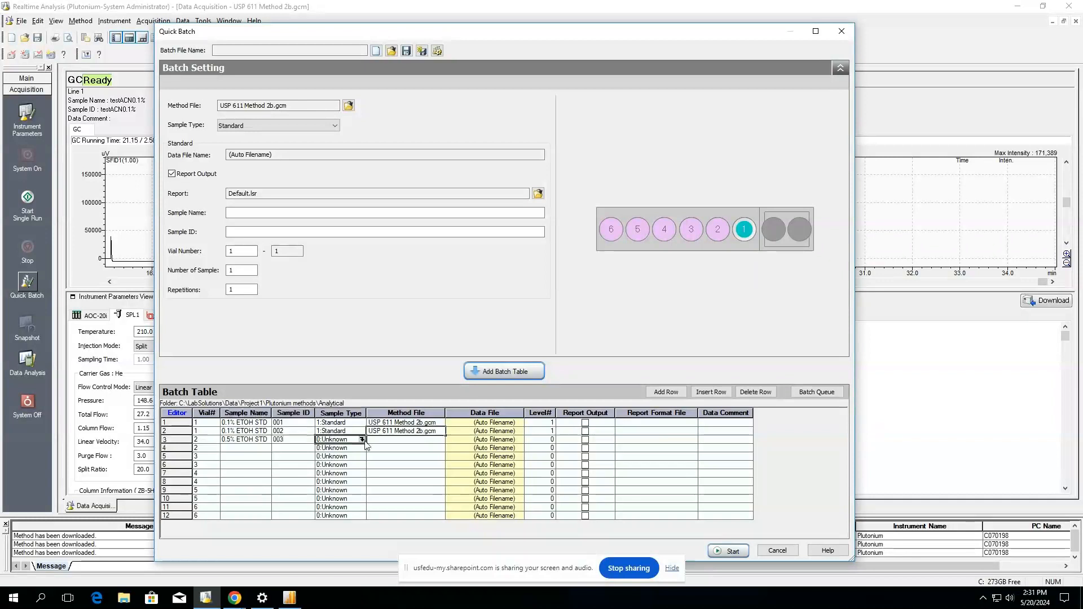
{"action": "left_click", "coordinate": [362, 440]}
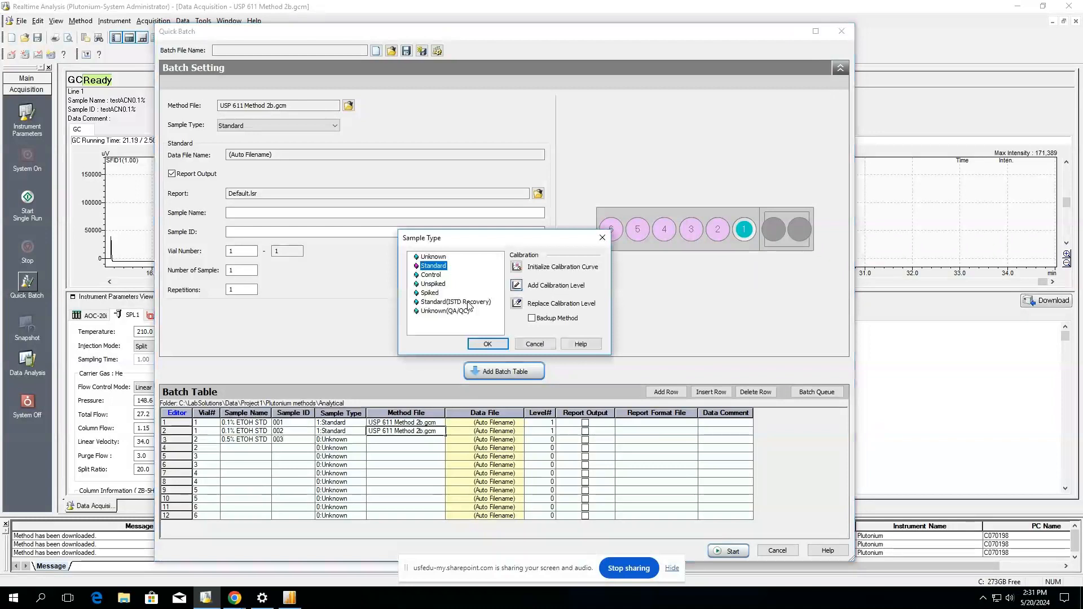
{"action": "left_click", "coordinate": [487, 343]}
{"action": "left_click", "coordinate": [441, 439]}
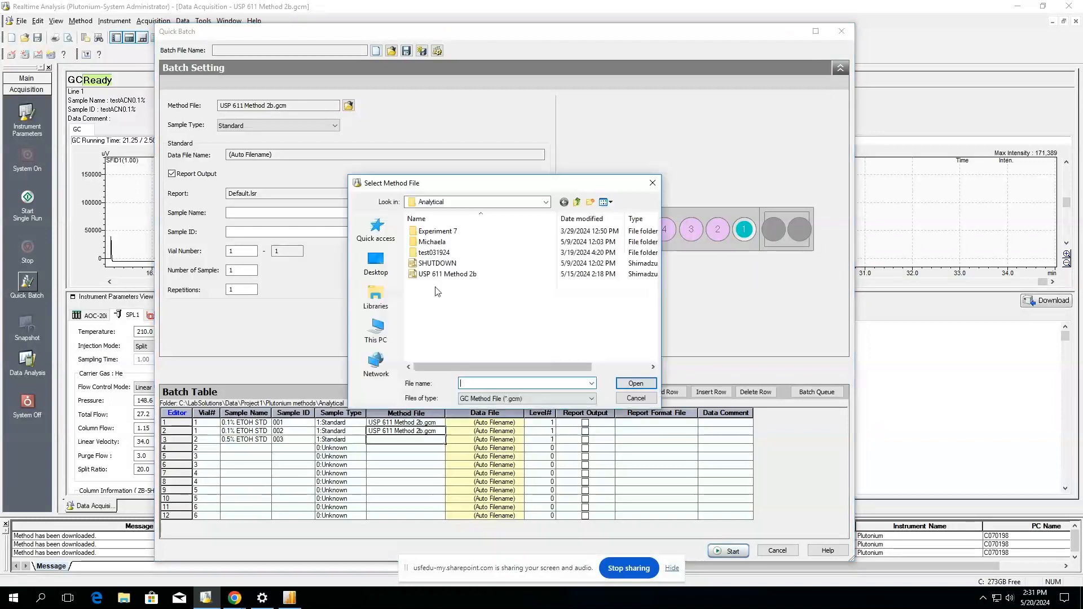
{"action": "left_click", "coordinate": [634, 384]}
Fill row 4 as '0.5% ETOH STD', ID 004, Standard, using USP 611 Method 2b.gcm.
{"action": "left_click", "coordinate": [245, 451]}
{"action": "type", "text": "0.55"}
{"action": "key", "text": "BackSpace"}
{"action": "type", "text": "% ETOH STD"}
{"action": "left_click", "coordinate": [289, 449]}
{"action": "type", "text": "004"}
{"action": "key", "text": "Tab"}
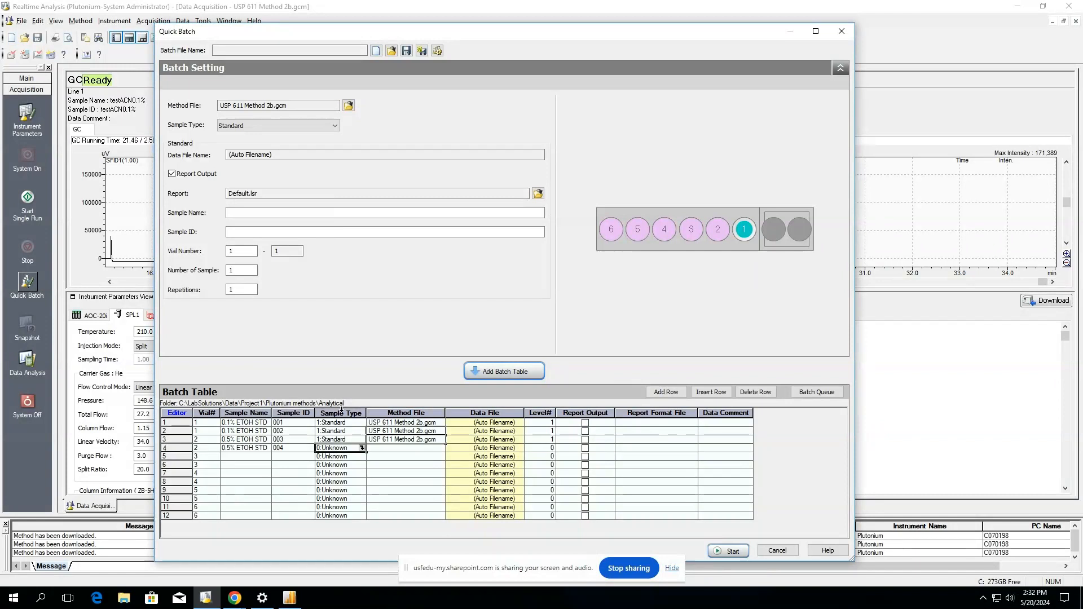
{"action": "left_click", "coordinate": [362, 449]}
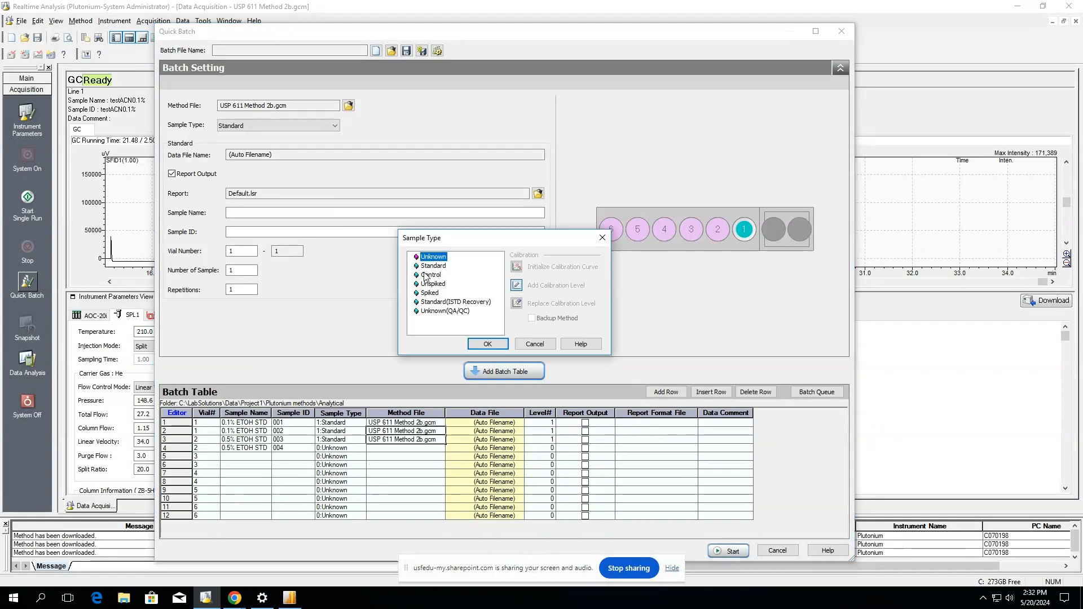
{"action": "left_click", "coordinate": [432, 265]}
{"action": "left_click", "coordinate": [485, 344]}
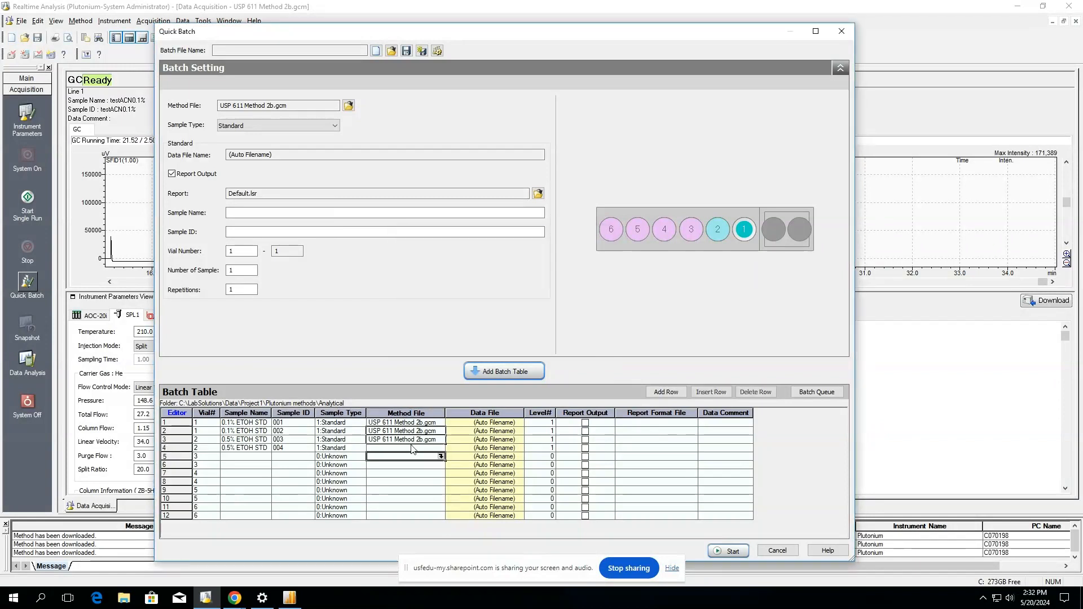
{"action": "double_click", "coordinate": [412, 448]}
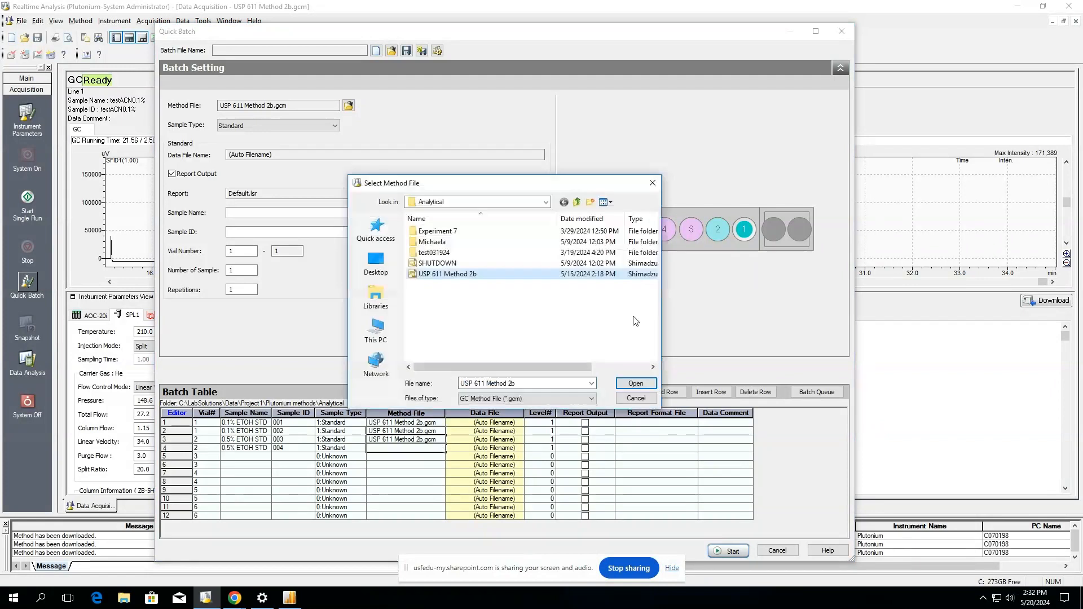
{"action": "left_click", "coordinate": [635, 384]}
Fill row 5 as '1% ETOH STD', ID 005, Standard, using USP 611 Method 2b.gcm.
{"action": "left_click", "coordinate": [241, 458]}
{"action": "type", "text": "1"}
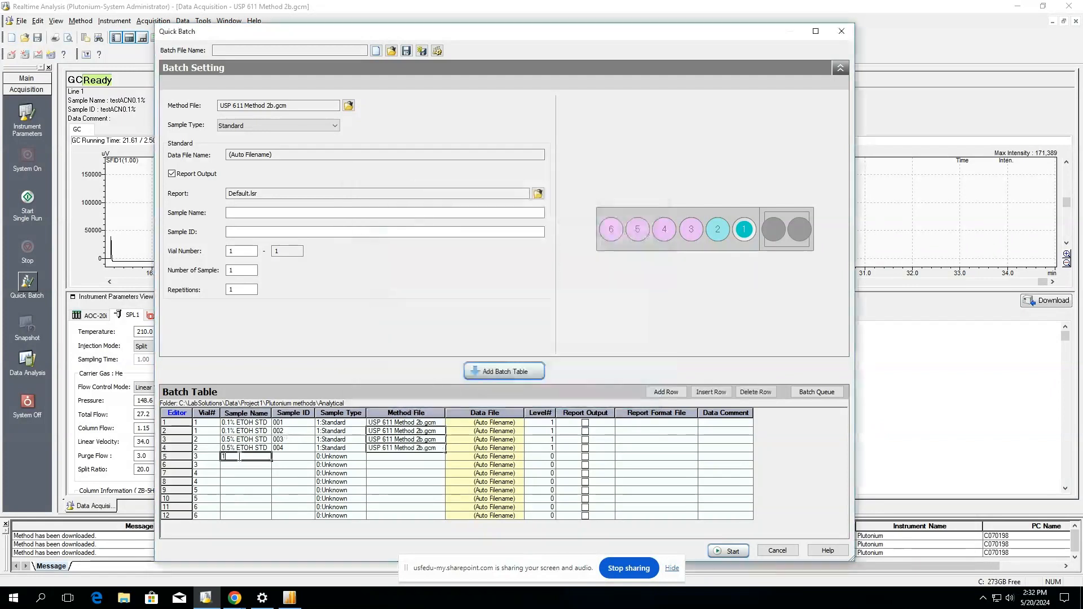
{"action": "type", "text": "% ETOH STD"}
{"action": "key", "text": "Tab"}
{"action": "type", "text": "005"}
{"action": "key", "text": "Tab"}
{"action": "left_click", "coordinate": [362, 456]}
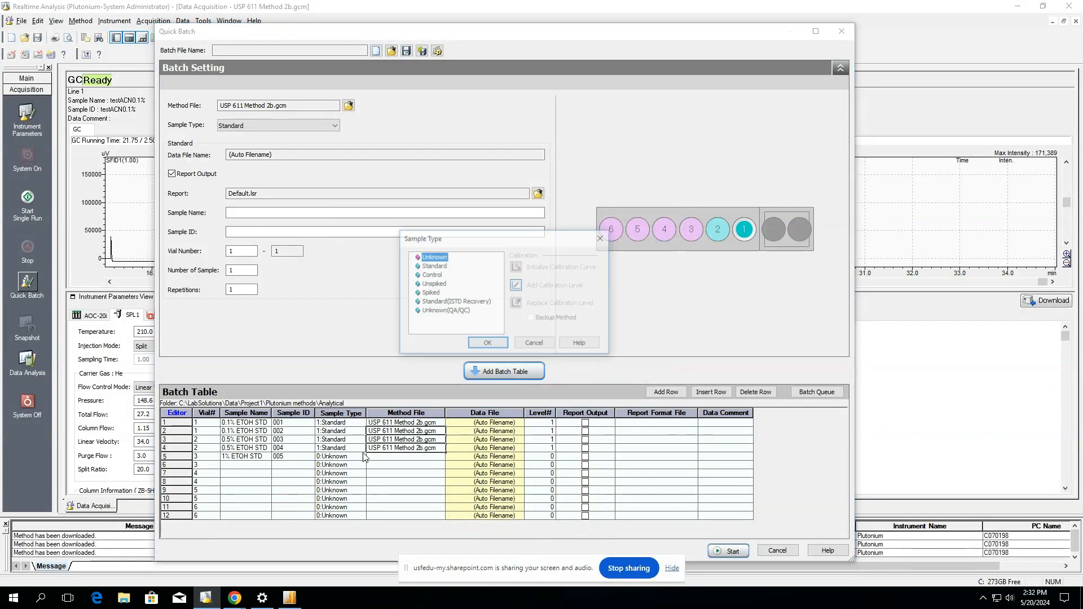
{"action": "left_click", "coordinate": [433, 265]}
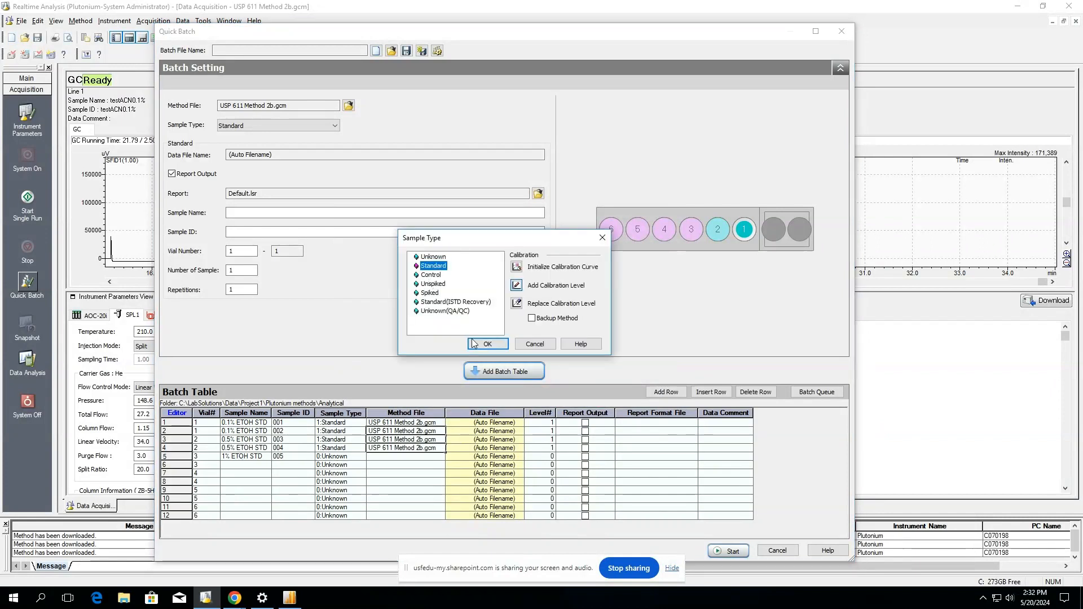
{"action": "left_click", "coordinate": [486, 343]}
{"action": "left_click", "coordinate": [441, 456]}
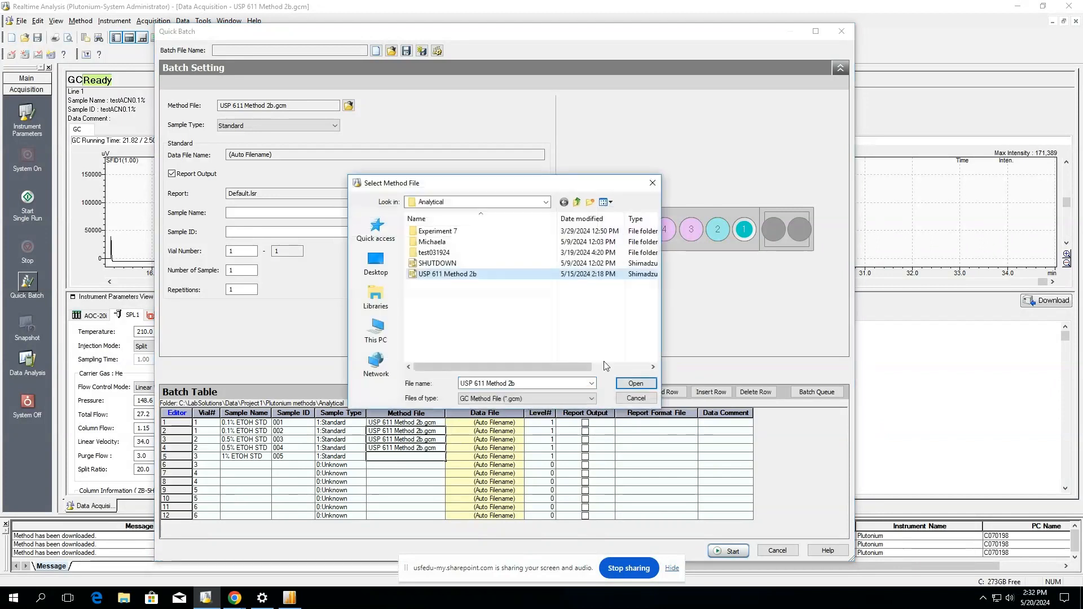
{"action": "left_click", "coordinate": [636, 383]}
Name row 6 '1% ETOH STD'.
{"action": "left_click", "coordinate": [236, 468]}
{"action": "type", "text": "1% ETOH STD"}
{"action": "left_click", "coordinate": [292, 467]}
Give row 6 sample ID 006 and set its sample type to Standard.
{"action": "type", "text": "006"}
{"action": "key", "text": "Tab"}
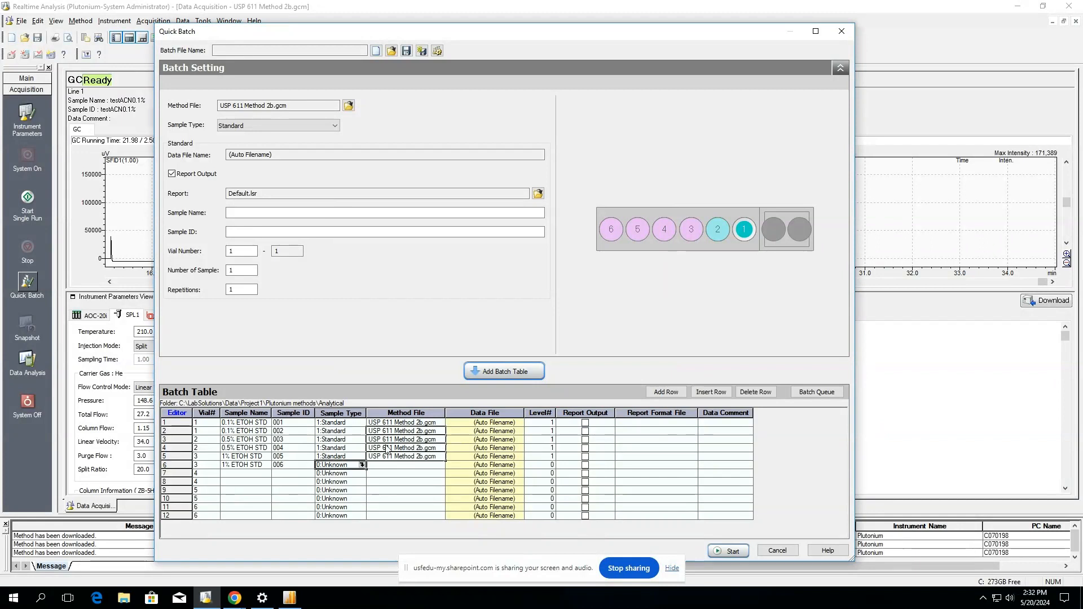
{"action": "left_click", "coordinate": [362, 466]}
{"action": "left_click", "coordinate": [433, 265]}
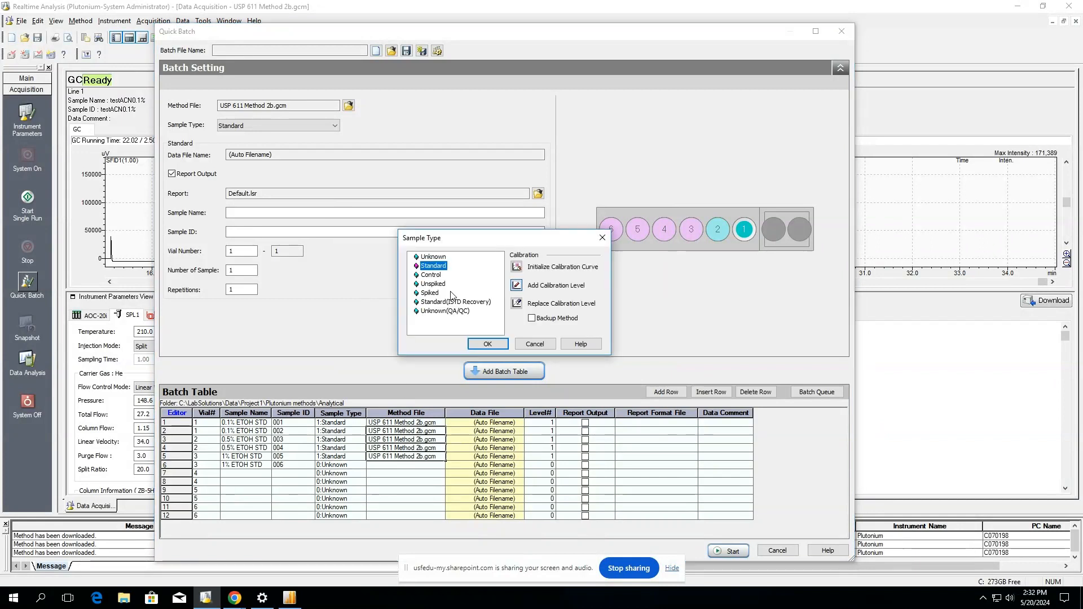
{"action": "key", "text": "Return"}
Copy row 5's method file USP 611 Method 2b.gcm into row 6.
{"action": "left_click", "coordinate": [423, 455]}
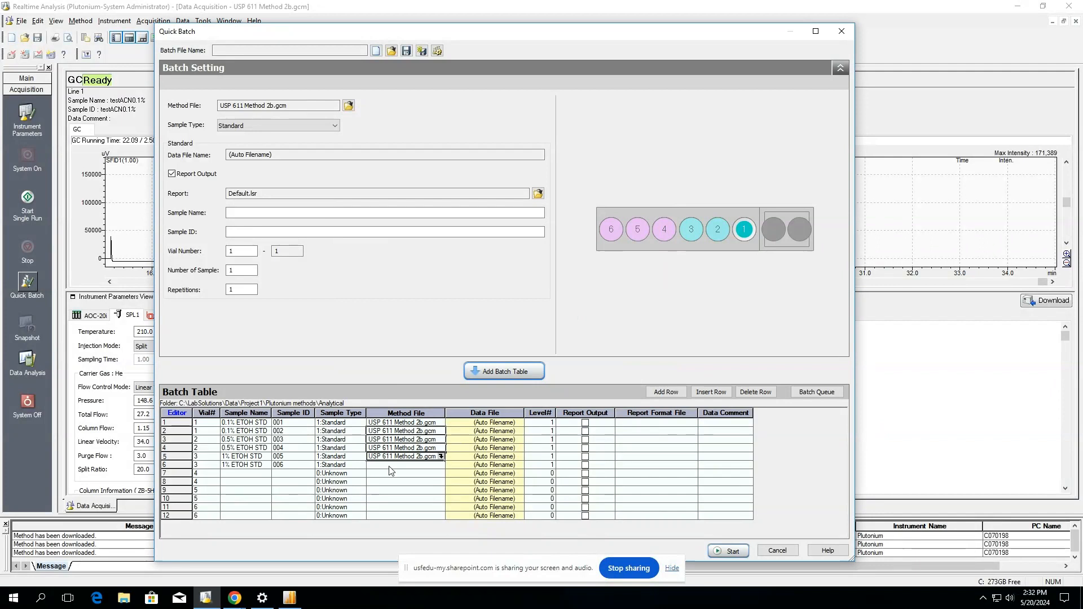
{"action": "left_click", "coordinate": [395, 466]}
{"action": "left_click", "coordinate": [394, 465]}
{"action": "type", "text": "0.1% ETOH STD"}
{"action": "left_click", "coordinate": [375, 457]}
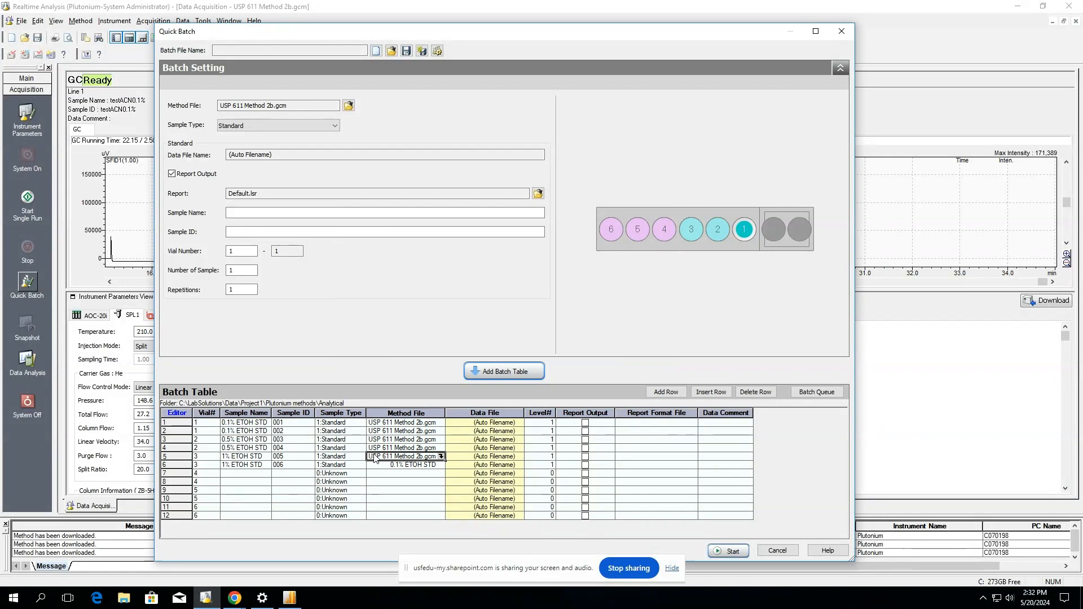
{"action": "left_click", "coordinate": [385, 465]}
{"action": "type", "text": "USP 611 Method 2b.gcm"}
Paste USP 611 Method 2b.gcm down the Method File column for rows 7–12.
{"action": "key", "text": "Down"}
{"action": "type", "text": "USP 611 Method 2b.gcm"}
{"action": "key", "text": "Down"}
{"action": "type", "text": "USP 611 Method 2b.gcm"}
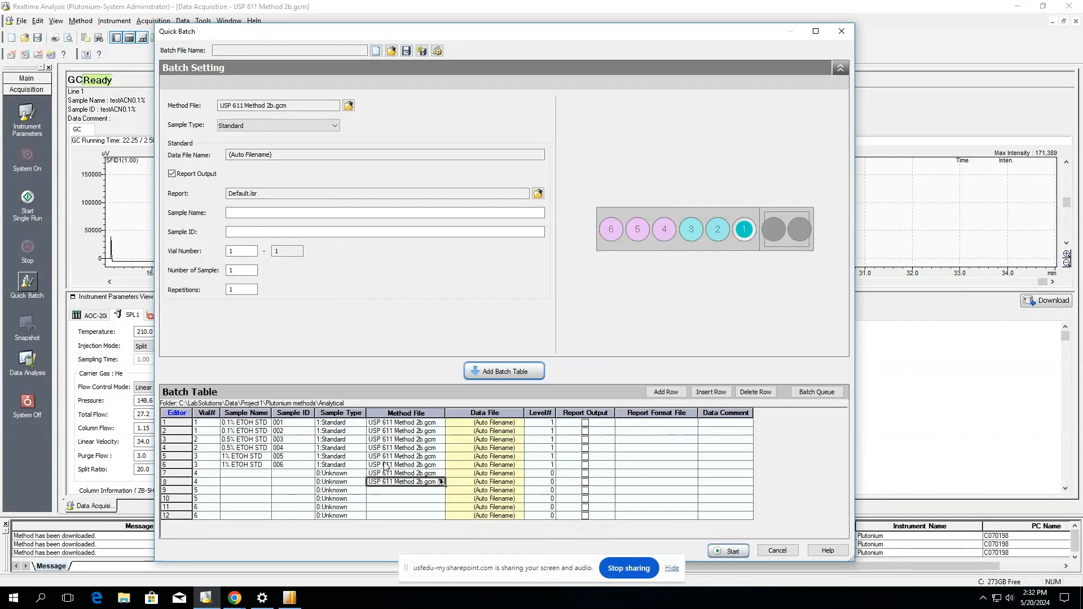
{"action": "key", "text": "Down"}
{"action": "type", "text": "USP 611 Method 2b.gcm"}
{"action": "key", "text": "Down"}
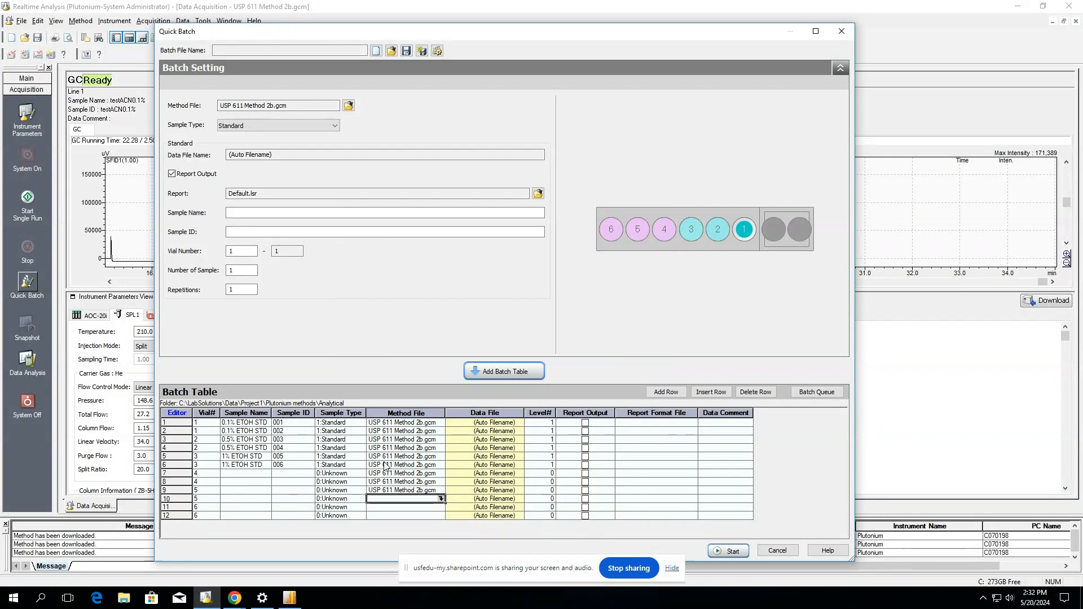
{"action": "type", "text": "USP 611 Method 2b.gcm"}
{"action": "key", "text": "Down"}
{"action": "type", "text": "USP 611 Method 2b.gcm"}
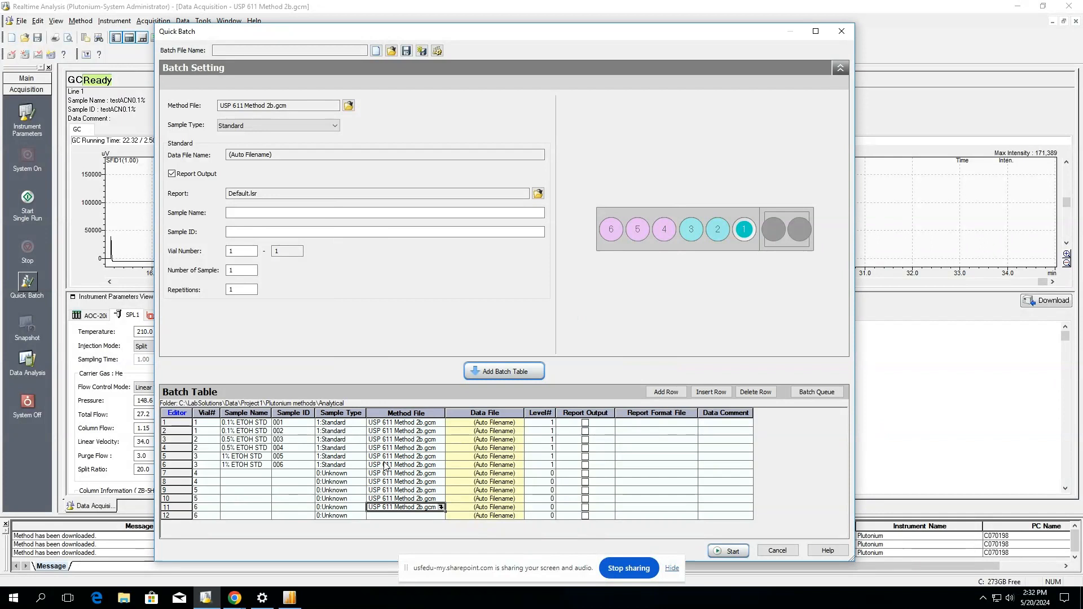
{"action": "key", "text": "Down"}
{"action": "type", "text": "USP 611 Method 2b.gcm"}
Enter sample IDs 007 through 012 for rows 7–12.
{"action": "left_click", "coordinate": [284, 475]}
{"action": "type", "text": "007"}
{"action": "key", "text": "Return"}
{"action": "type", "text": "008"}
{"action": "key", "text": "Return"}
{"action": "type", "text": "009"}
{"action": "key", "text": "Return"}
{"action": "type", "text": "010"}
{"action": "key", "text": "Return"}
{"action": "type", "text": "011"}
{"action": "key", "text": "Return"}
{"action": "type", "text": "012"}
{"action": "left_click", "coordinate": [255, 473]}
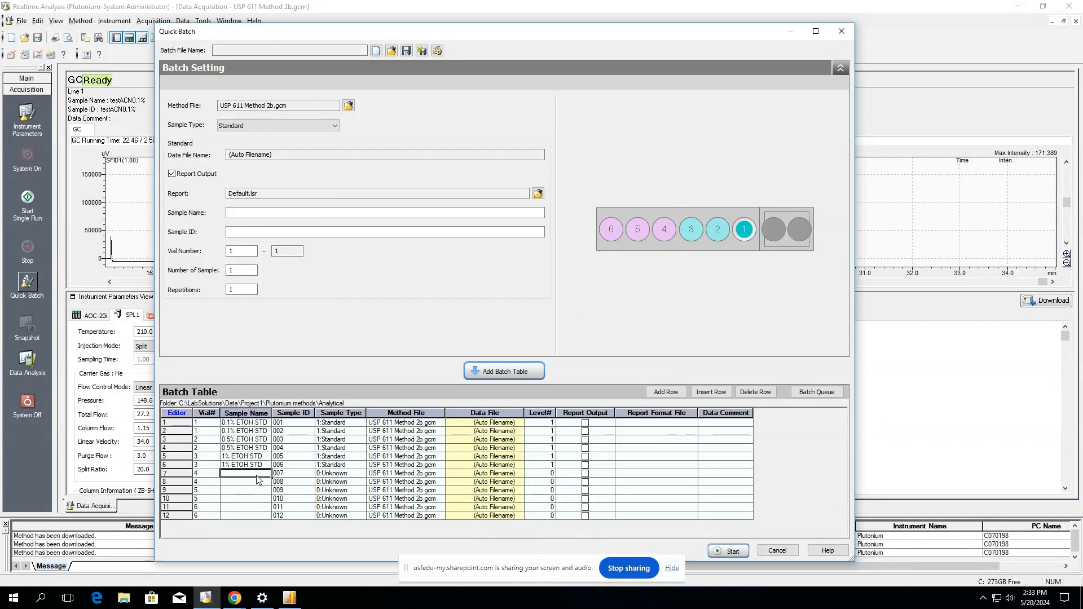
Name rows 7 and 8 '0.4% ETOH STD', then begin typing row 9's sample name.
{"action": "type", "text": "0.4% ETOH STD"}
{"action": "key", "text": "Return"}
{"action": "key", "text": "Return"}
{"action": "left_click", "coordinate": [248, 473]}
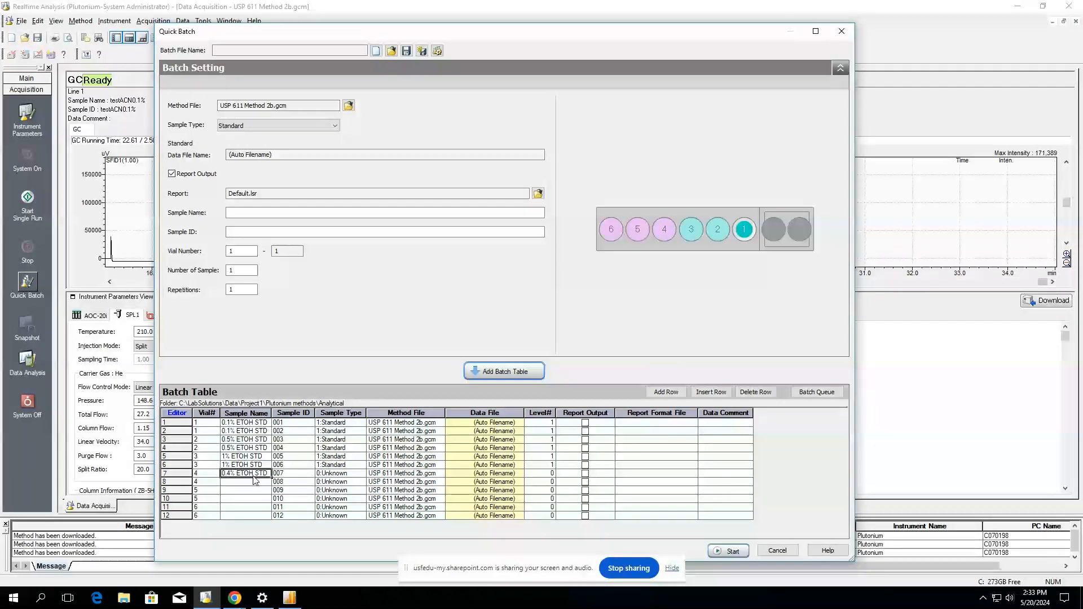
{"action": "left_click", "coordinate": [244, 482]}
{"action": "type", "text": "0.4% ETOH STD"}
{"action": "left_click", "coordinate": [249, 492]}
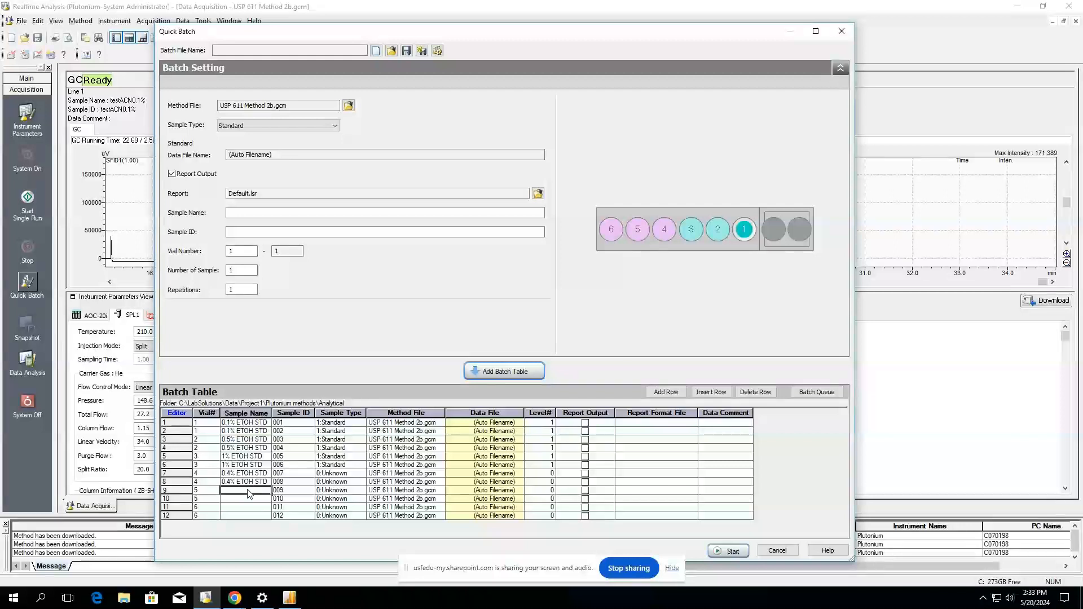
{"action": "type", "text": "0"}
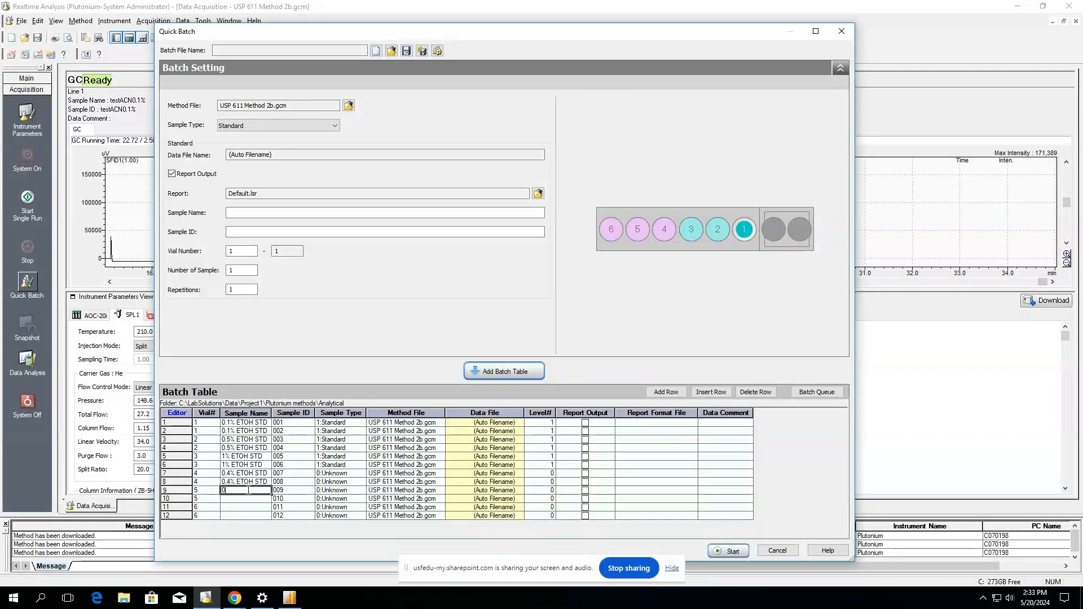
{"action": "type", "text": "nknown 1"}
Fill the Sample Names of rows 9–12 as Unknown 1, Unknown 1, Unknown 2, Unknown 2.
{"action": "left_click", "coordinate": [251, 500]}
{"action": "key", "text": "Up"}
{"action": "key", "text": "Down"}
{"action": "type", "text": "Unknown 1"}
{"action": "left_click", "coordinate": [249, 508]}
{"action": "type", "text": "Unknown 2"}
{"action": "left_click", "coordinate": [240, 516]}
{"action": "type", "text": "Unknown 2"}
Change the Sample Type of rows 7 and 8 to Standard.
{"action": "left_click", "coordinate": [346, 474]}
{"action": "left_click", "coordinate": [362, 474]}
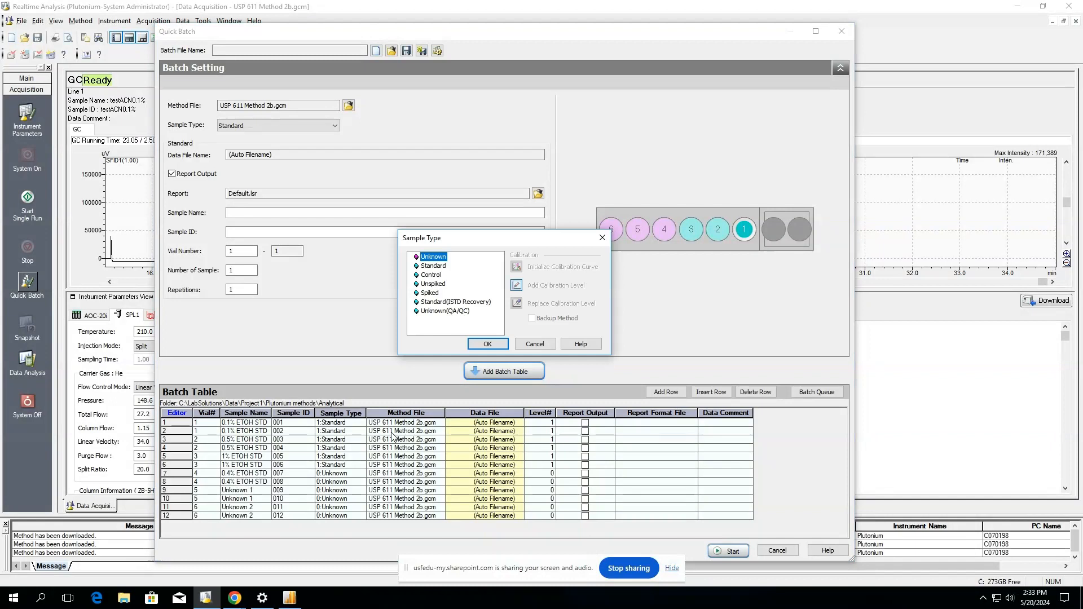
{"action": "left_click", "coordinate": [435, 267]}
{"action": "key", "text": "Return"}
{"action": "left_click", "coordinate": [335, 482]}
{"action": "left_click", "coordinate": [360, 479]}
{"action": "left_click", "coordinate": [433, 265]}
{"action": "left_click", "coordinate": [487, 343]}
{"action": "left_click", "coordinate": [343, 493]}
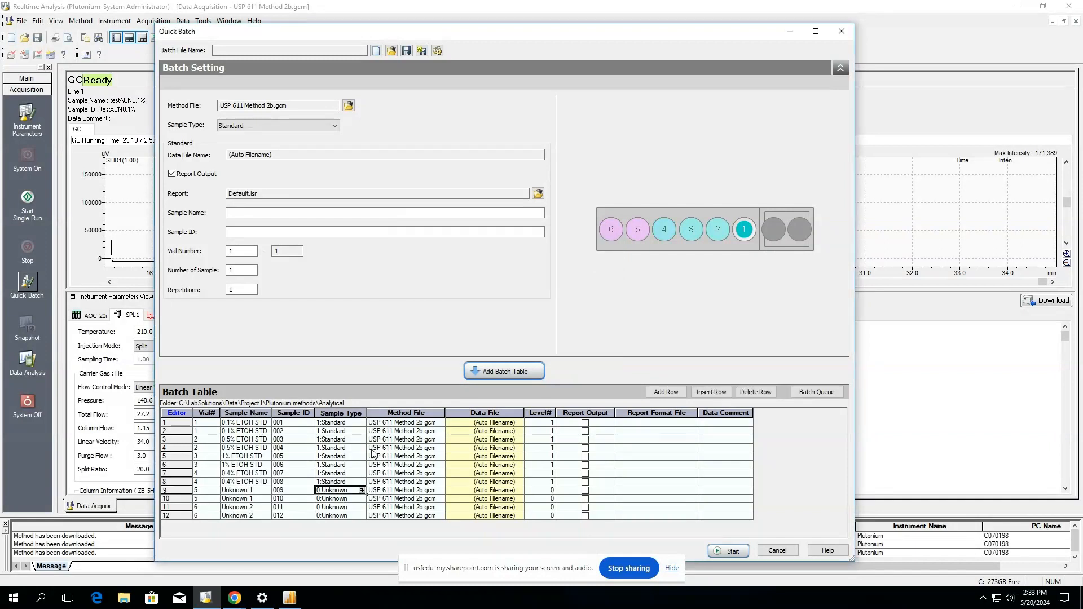
Accept the save prompt, store the table as 'Batch 1' in the Analytical folder, and cancel the file picker.
{"action": "left_click", "coordinate": [392, 52]}
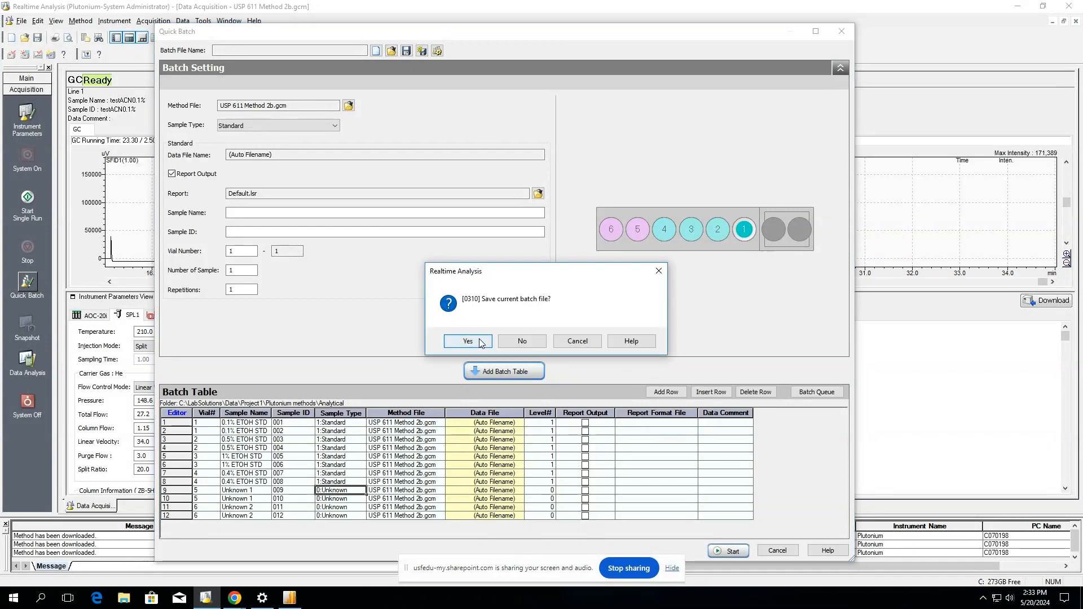
{"action": "key", "text": "Return"}
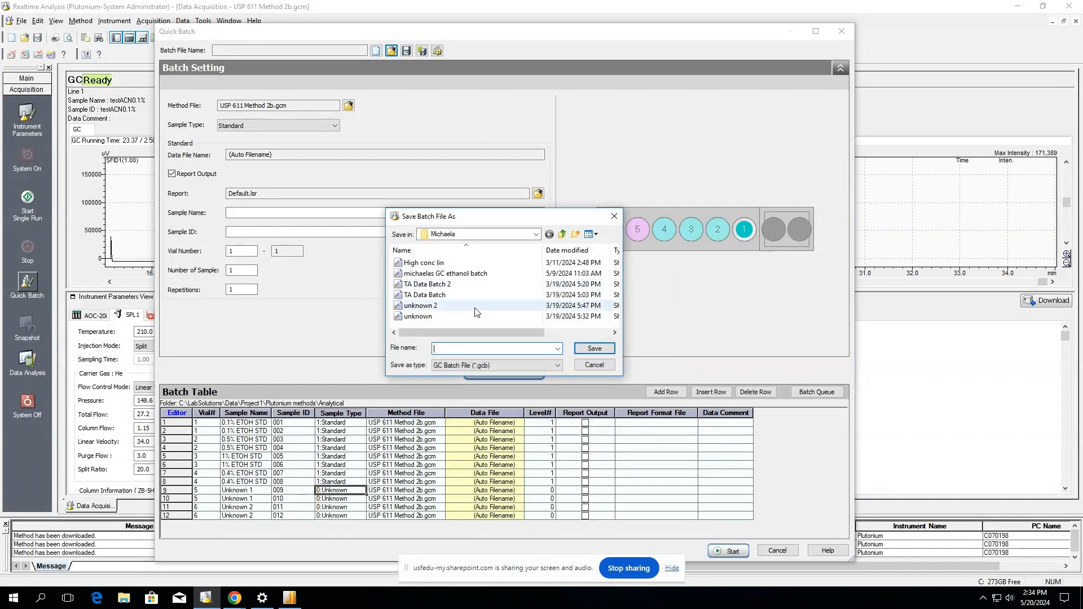
{"action": "left_click", "coordinate": [561, 235]}
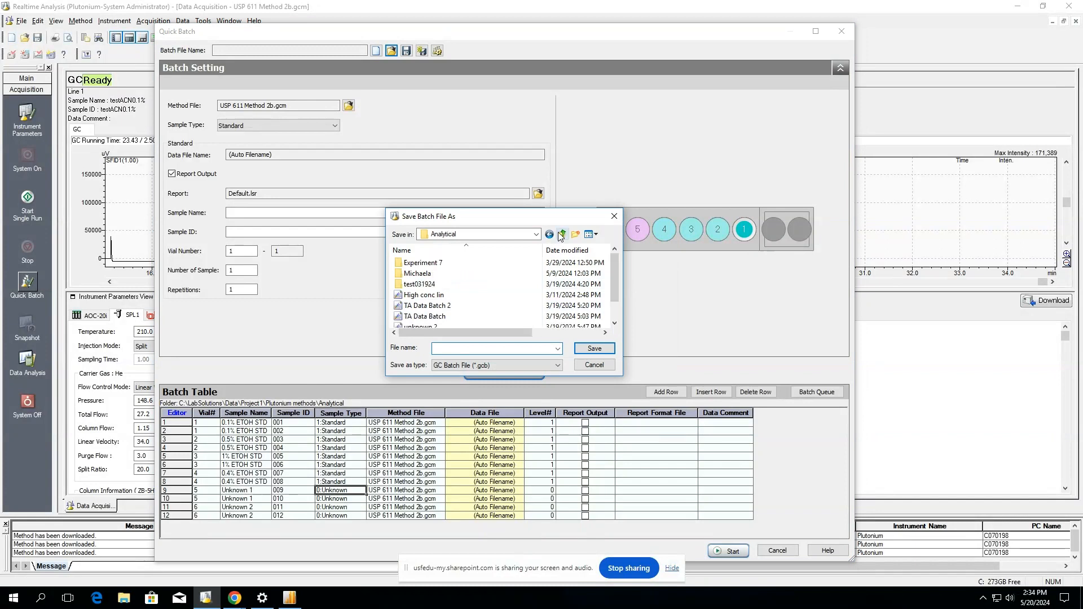
{"action": "scroll", "coordinate": [483, 273], "scroll_direction": "down", "scroll_amount": 1}
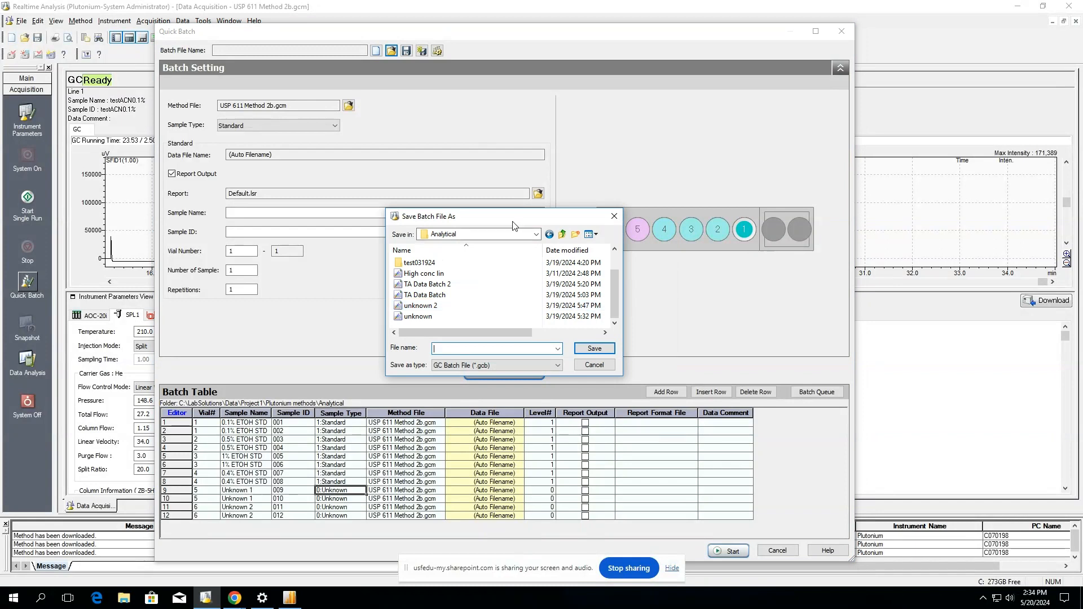
{"action": "type", "text": "V"}
{"action": "key", "text": "BackSpace"}
{"action": "type", "text": "Batch 1"}
{"action": "left_click", "coordinate": [595, 349]}
{"action": "left_click", "coordinate": [636, 398]}
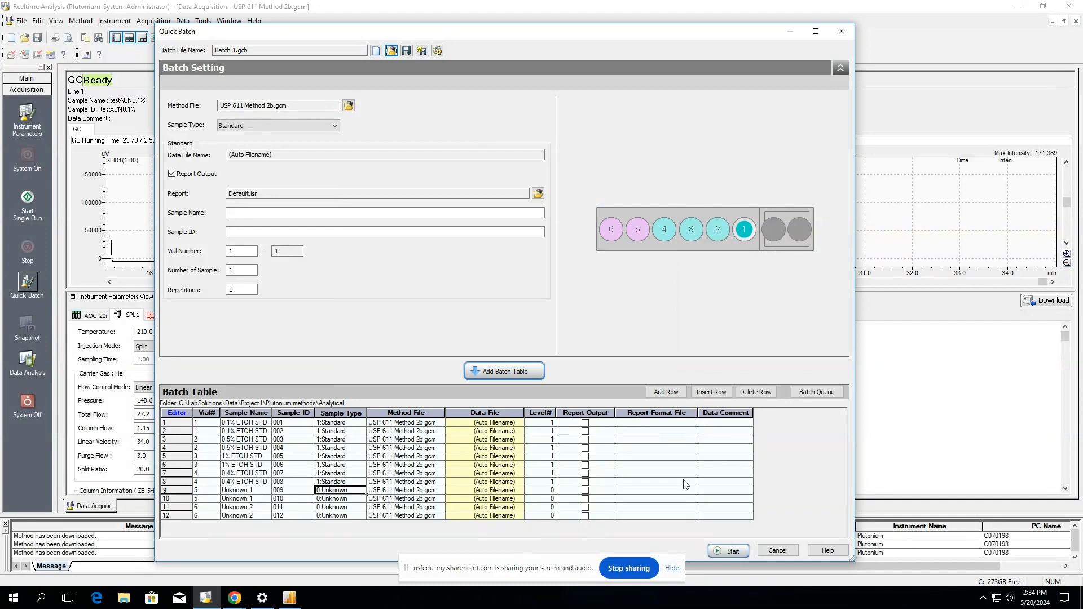
Start the Batch 1 run, answering No to initializing the calibration curve.
{"action": "left_click", "coordinate": [727, 549]}
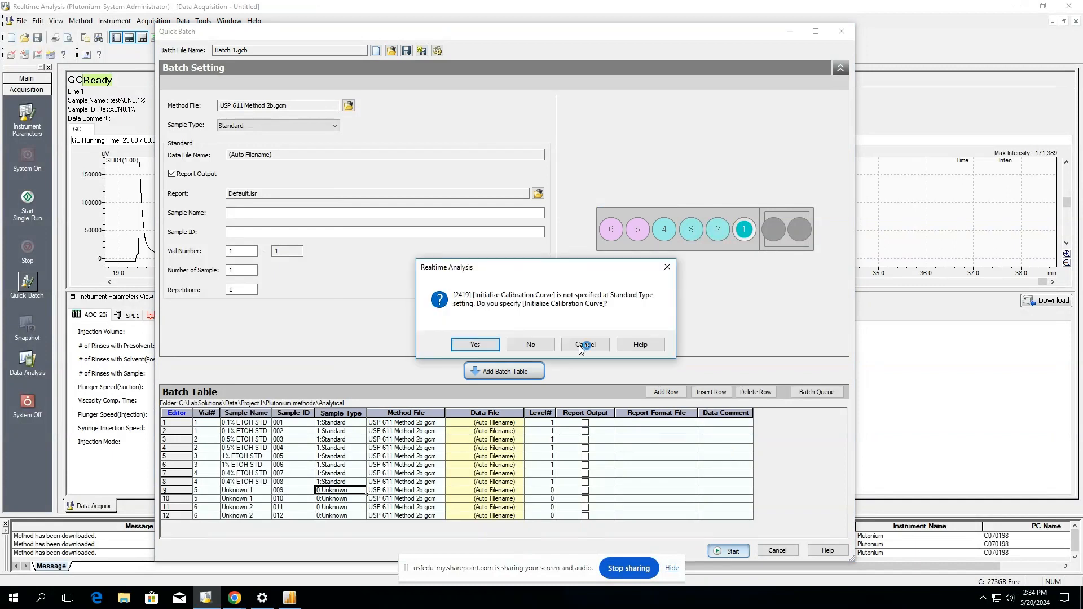
{"action": "left_click", "coordinate": [514, 345]}
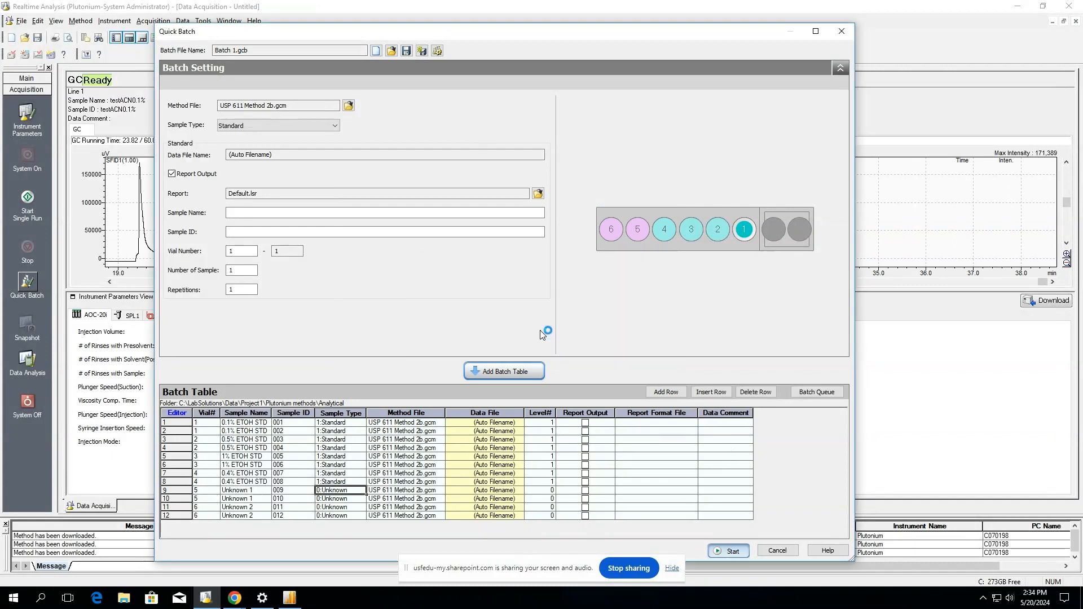